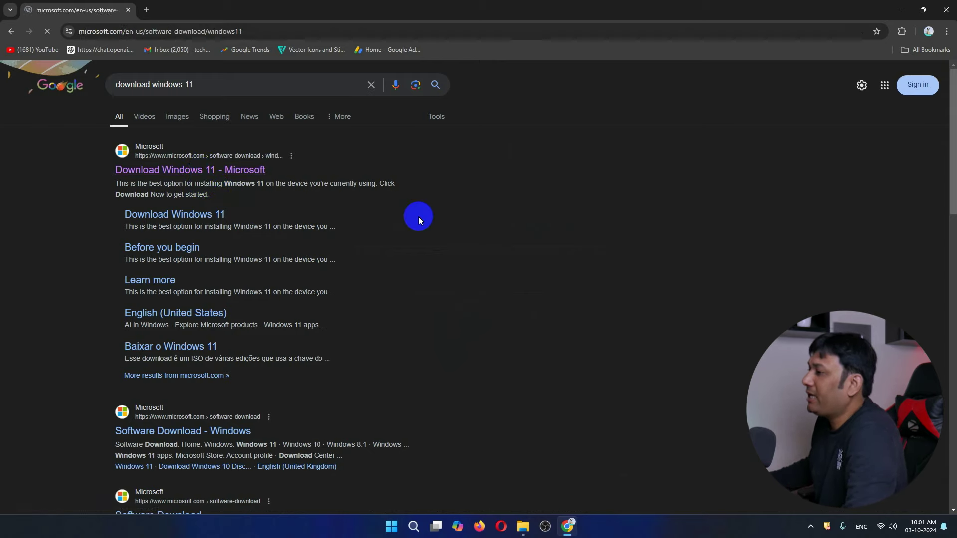
Review the Create Windows 11 Installation Media and Windows 11 Disk Image (ISO) options on Microsoft's download page.
scroll(417, 216, down, 5)
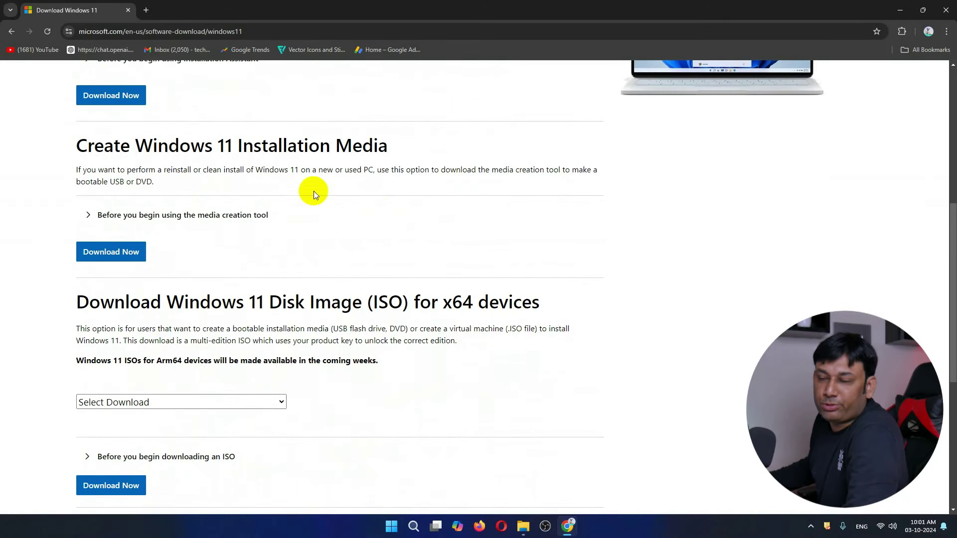
drag(64, 145, 406, 142)
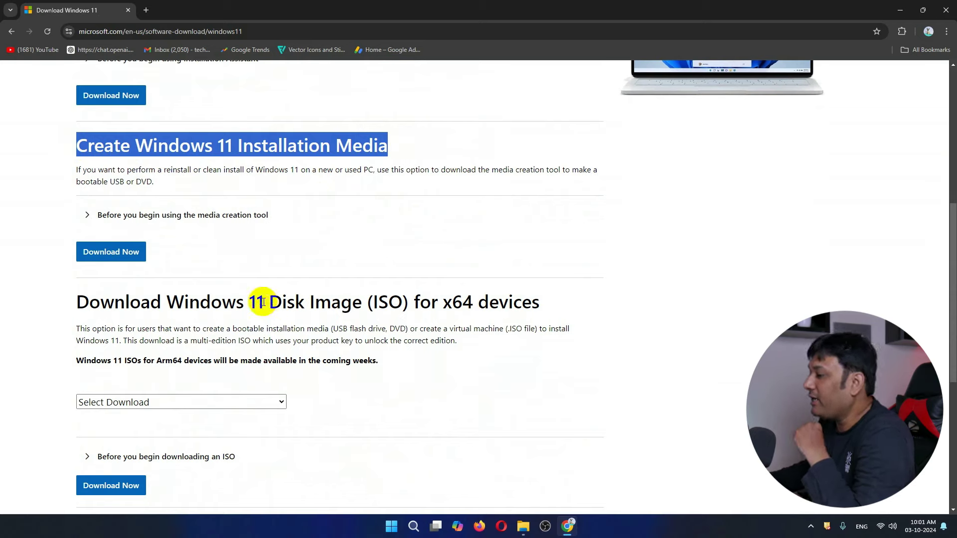
drag(250, 302, 408, 300)
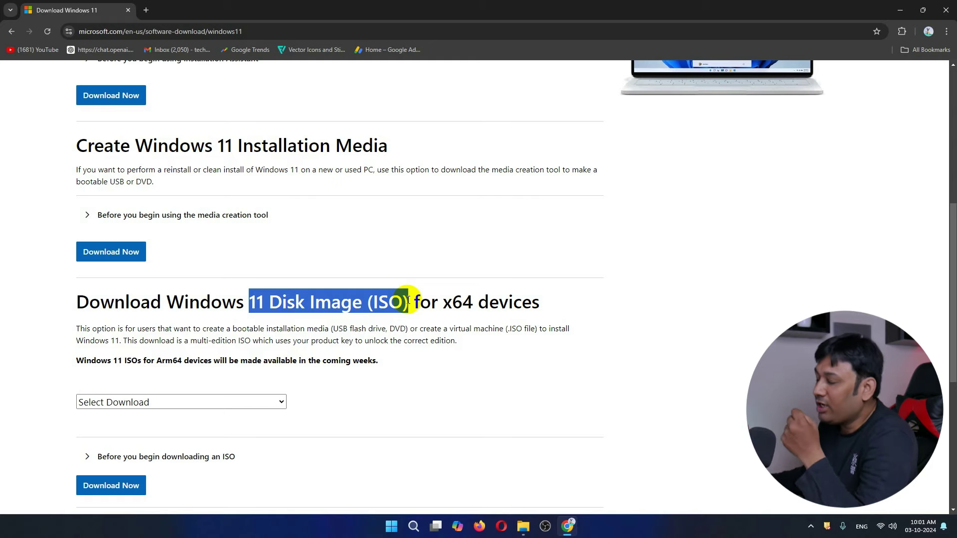
Switch to File Explorer and compare the sizes of the two Windows 11 24H2 image files in Downloads.
click(900, 10)
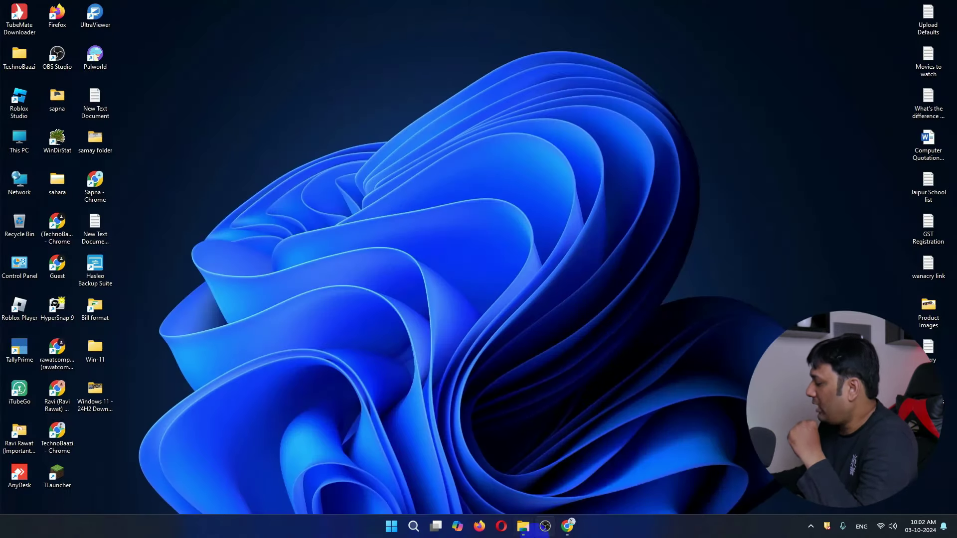
click(523, 526)
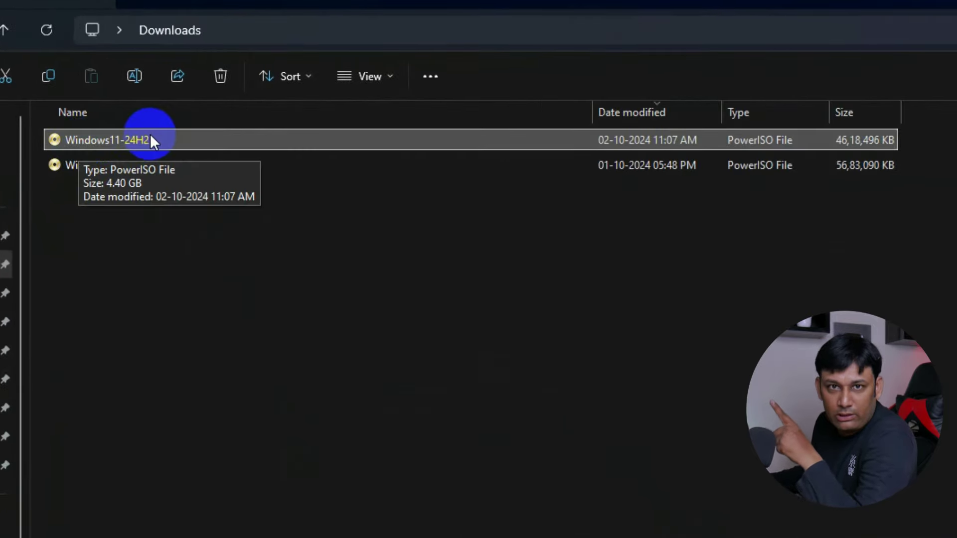
click(121, 166)
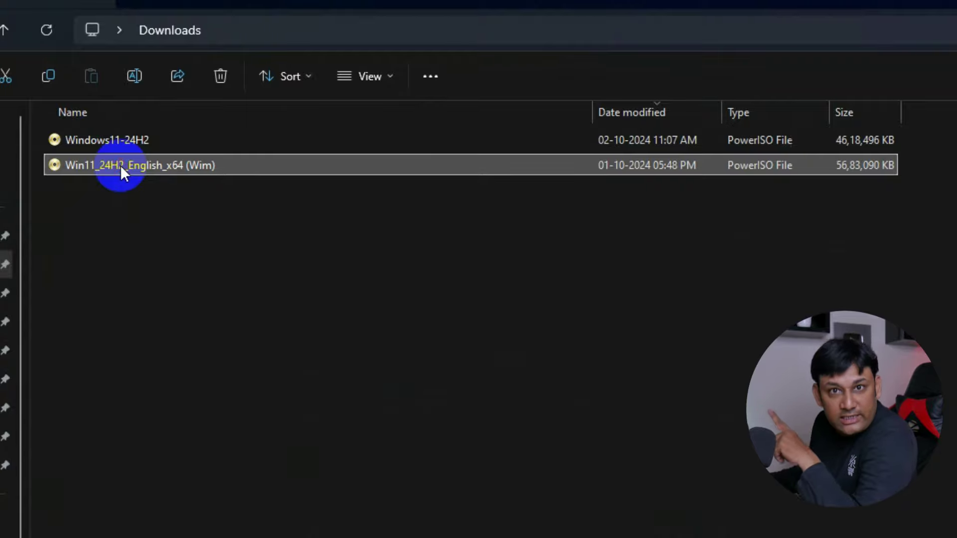
click(872, 145)
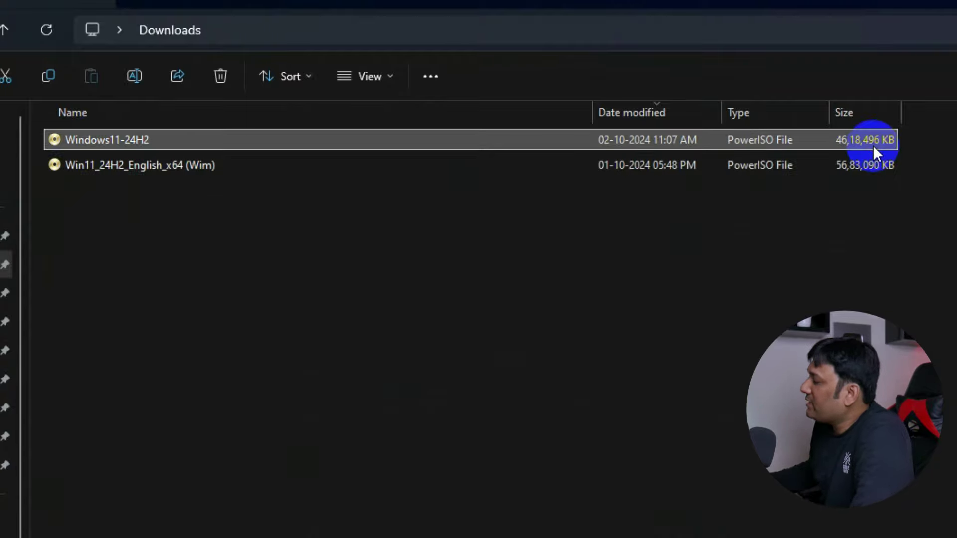
click(870, 165)
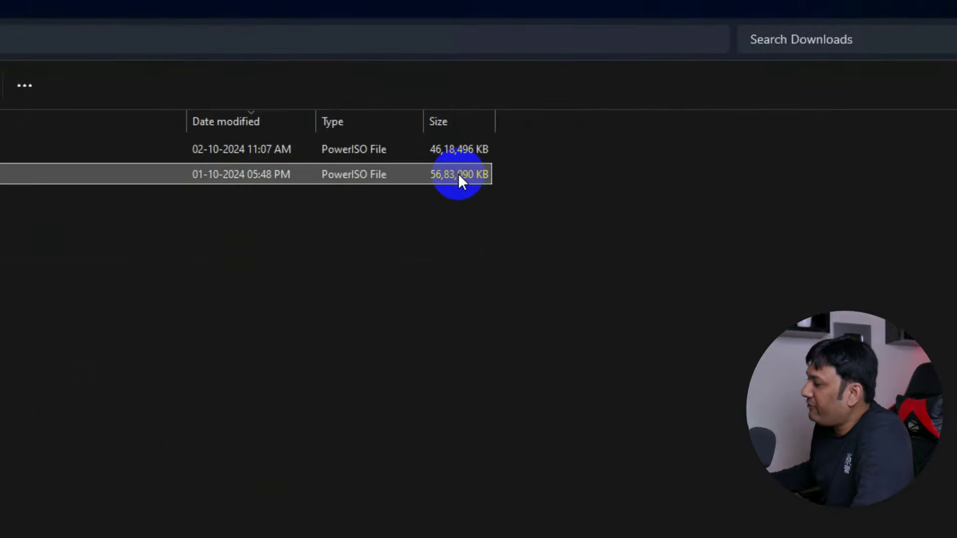
click(463, 149)
click(463, 173)
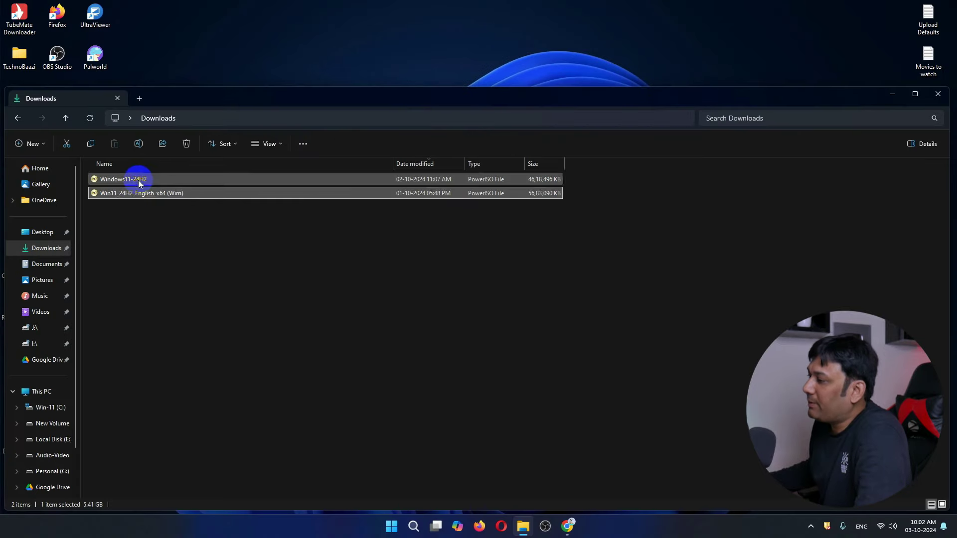
Mount the Windows11-24H2 image with Windows Explorer and select install.esd in its sources folder.
click(138, 180)
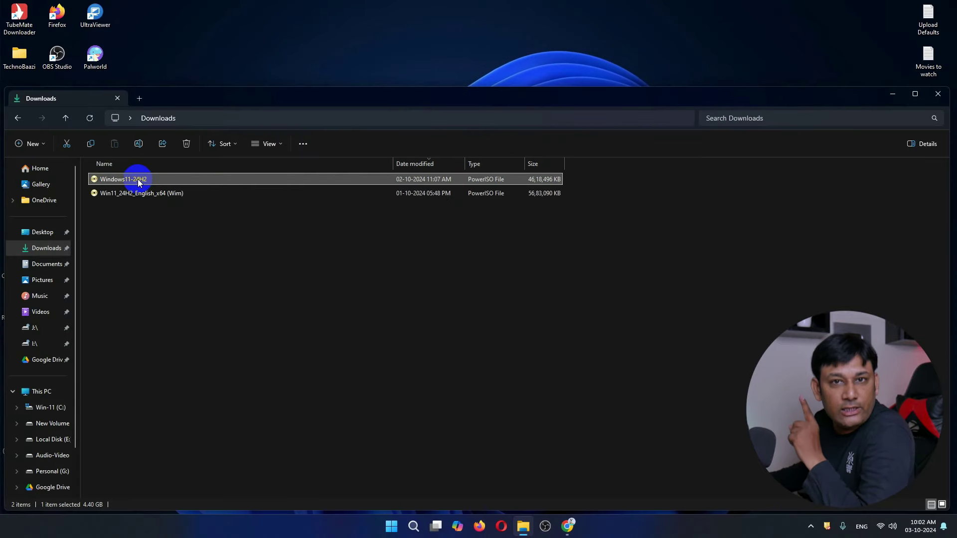
right_click(138, 179)
mouse_move(247, 247)
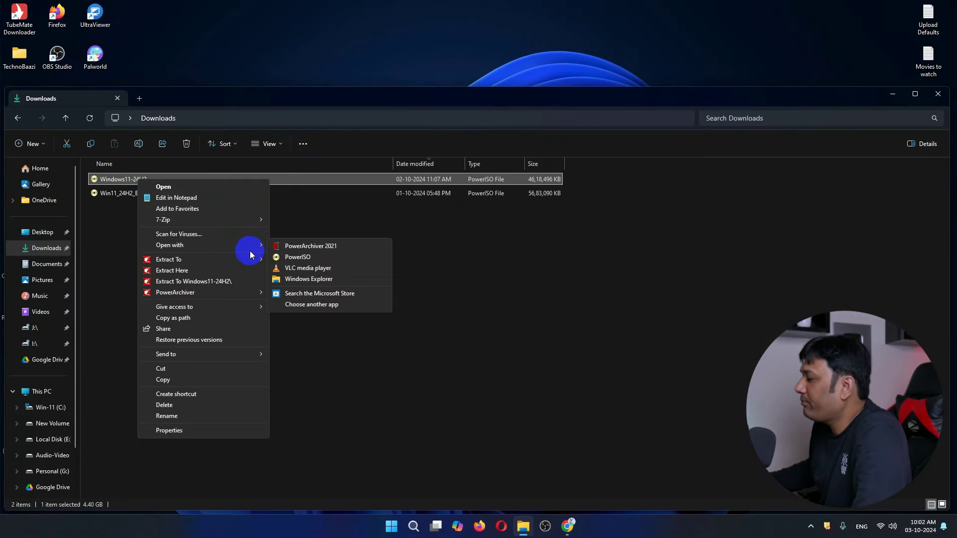
click(289, 279)
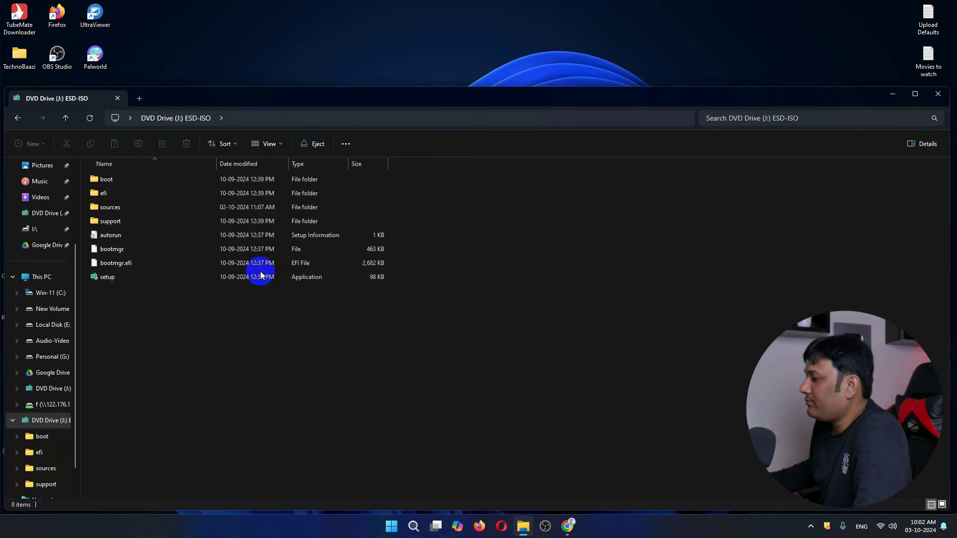
double_click(130, 209)
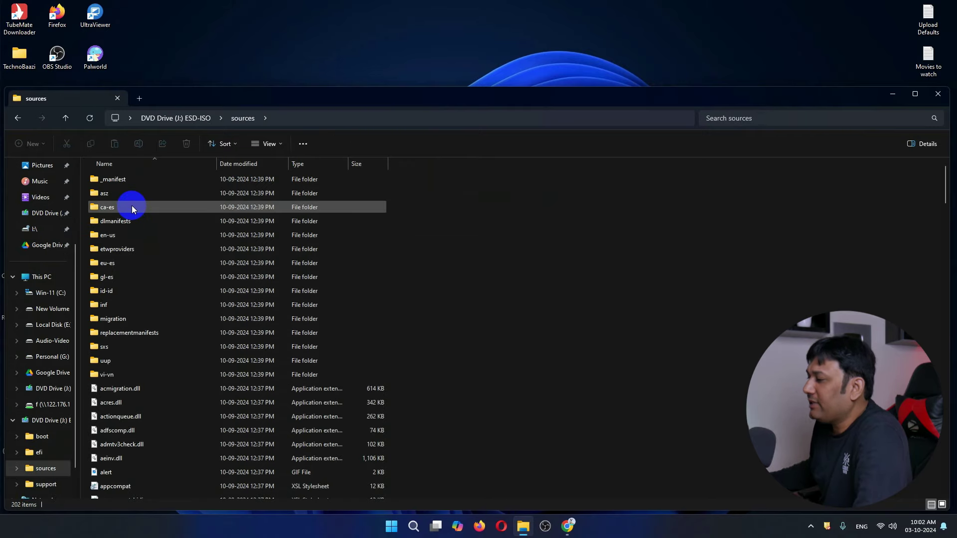
scroll(167, 310, down, 10)
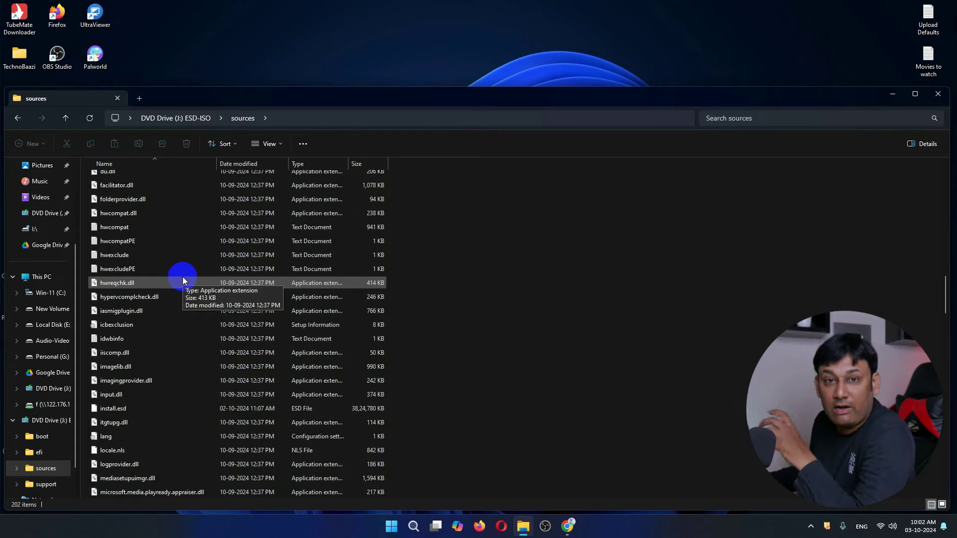
click(138, 407)
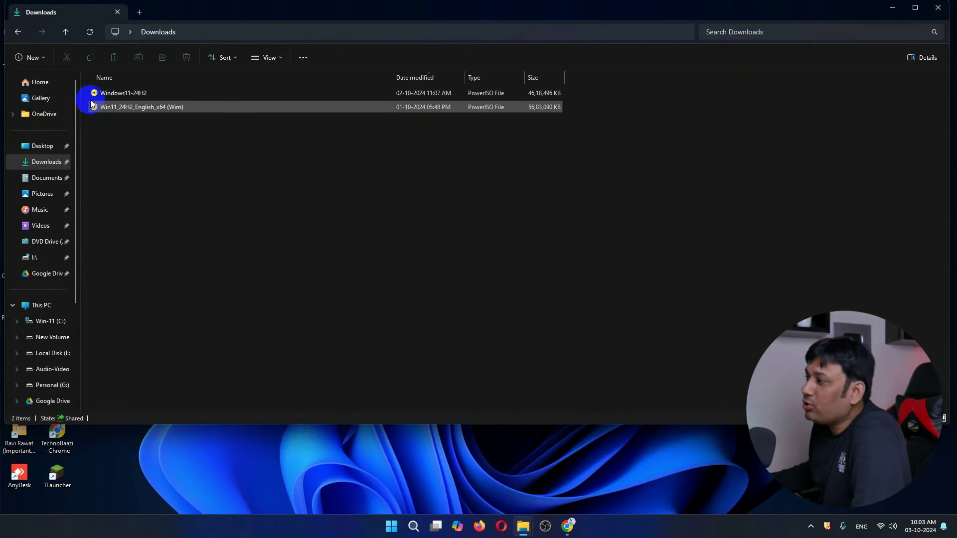
Mount the Win11_24H2_English_x64 (Wim) image with Windows Explorer and open its sources folder.
click(92, 106)
right_click(153, 105)
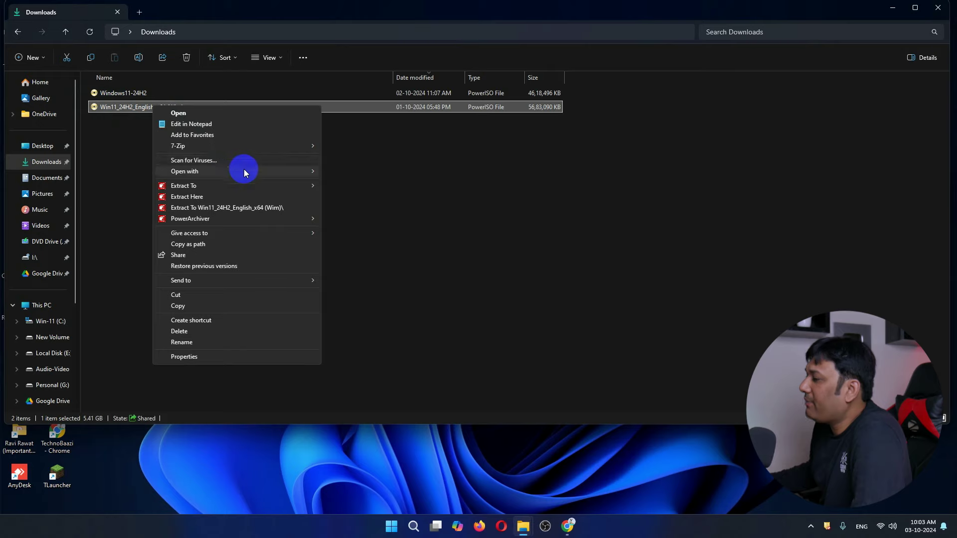
mouse_move(311, 172)
click(388, 205)
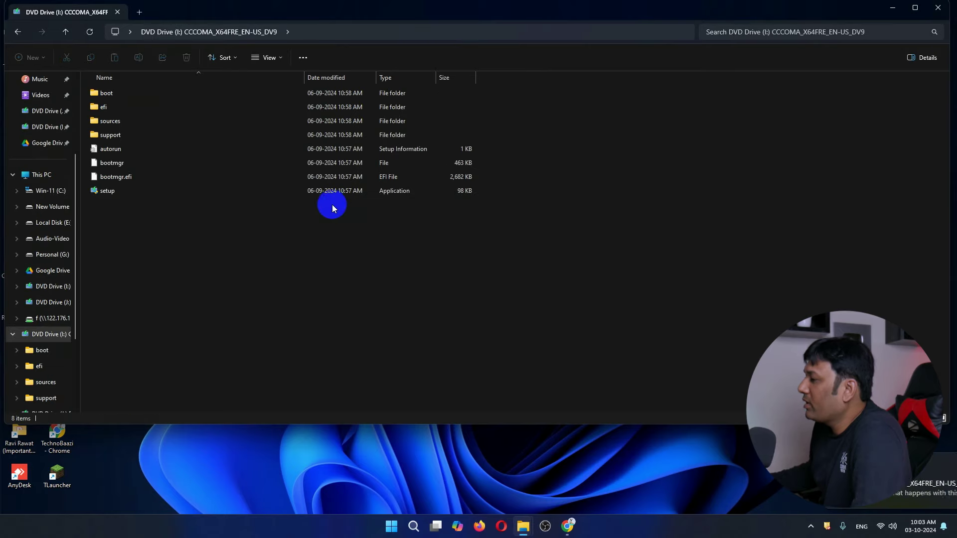
double_click(124, 121)
Select the install file in the sources folder and tile this window beside the other Explorer window.
scroll(173, 224, down, 5)
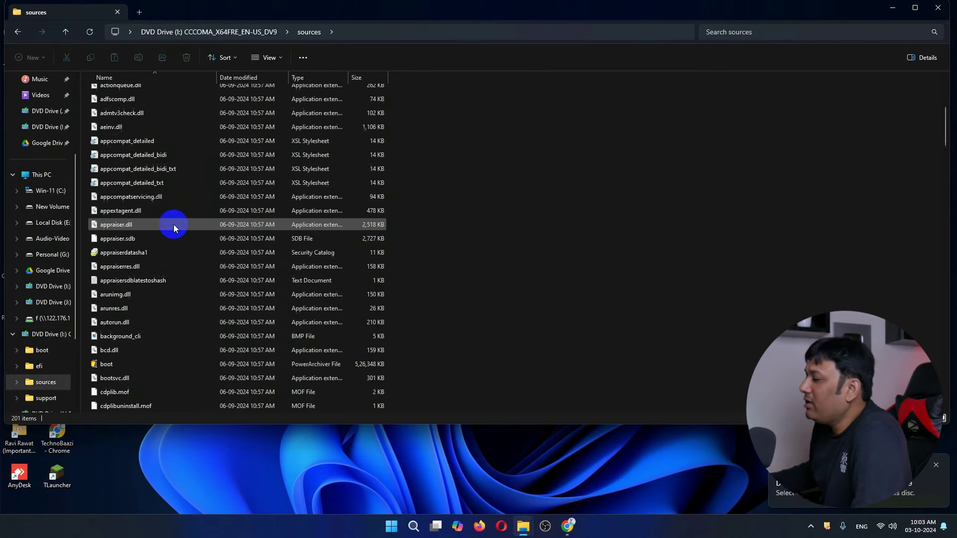
scroll(173, 224, down, 10)
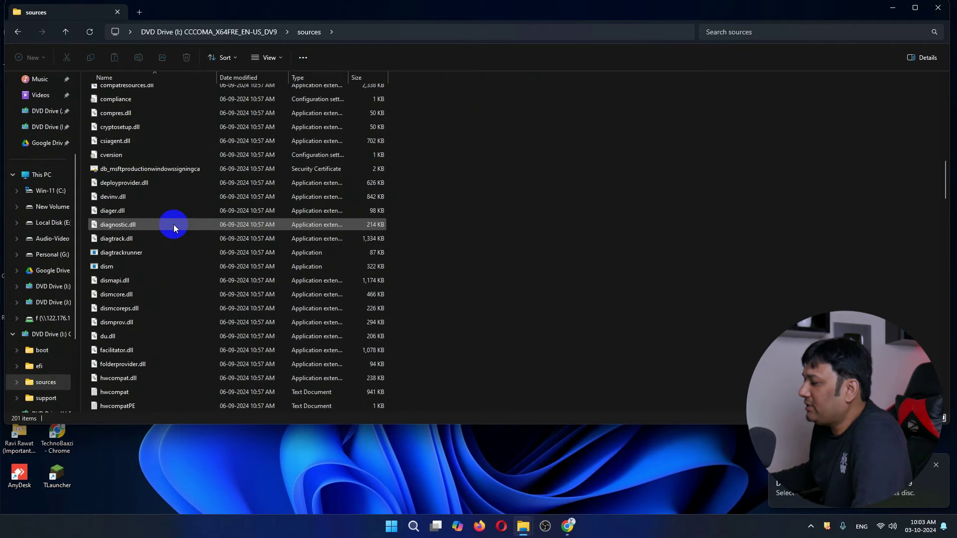
scroll(174, 224, down, 6)
click(105, 322)
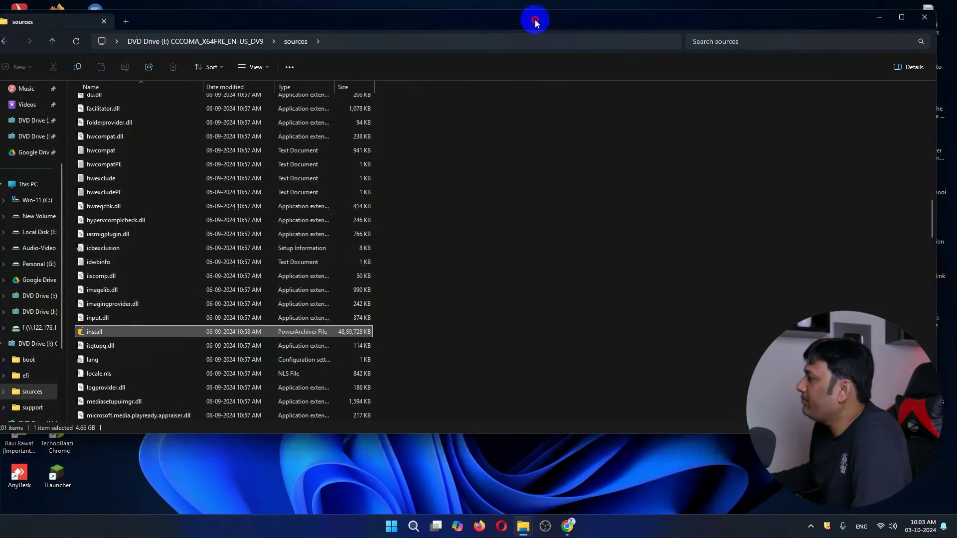
key(super+Left)
click(702, 183)
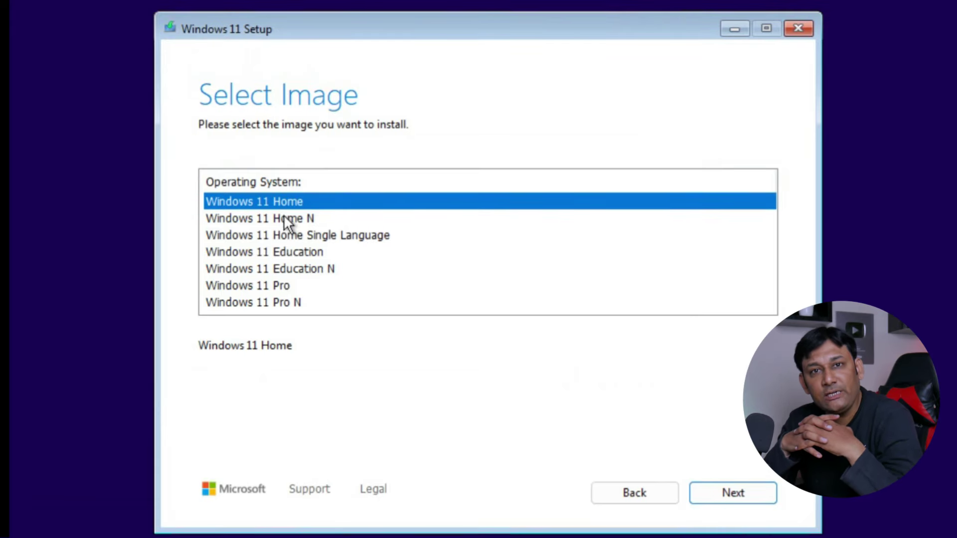
Look through the Windows 11 editions offered on the Select Image page, from Home N to Pro N for Workstations.
drag(285, 216, 357, 321)
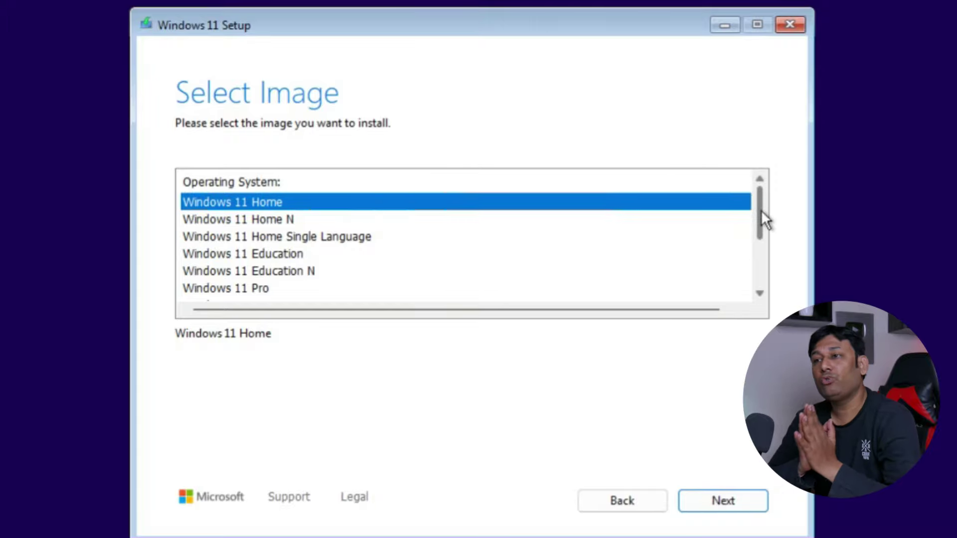
click(286, 225)
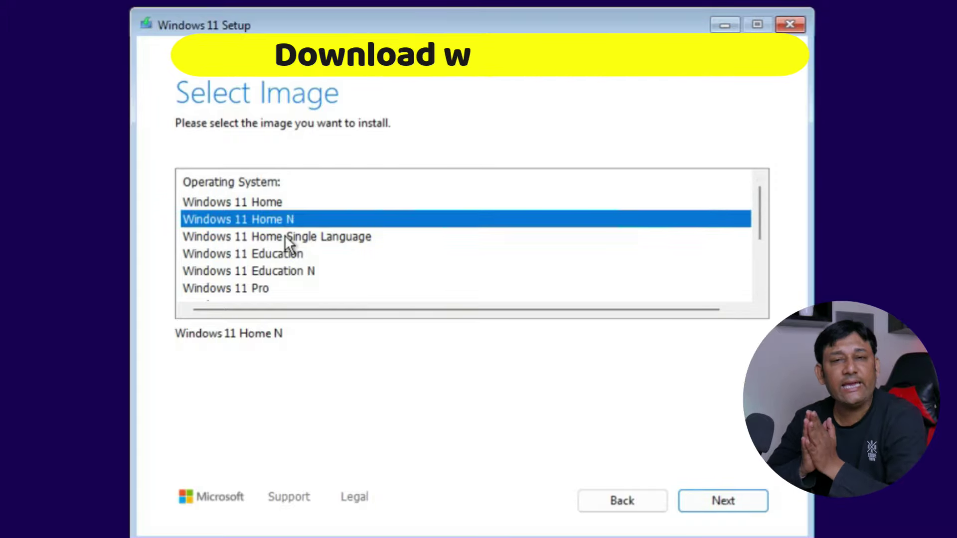
click(285, 237)
click(282, 252)
click(280, 271)
click(262, 289)
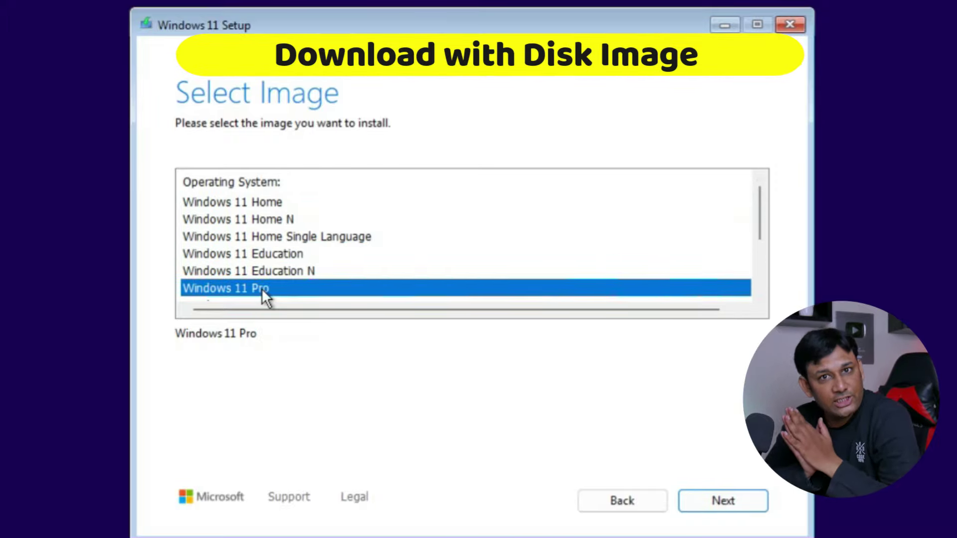
drag(762, 209, 763, 265)
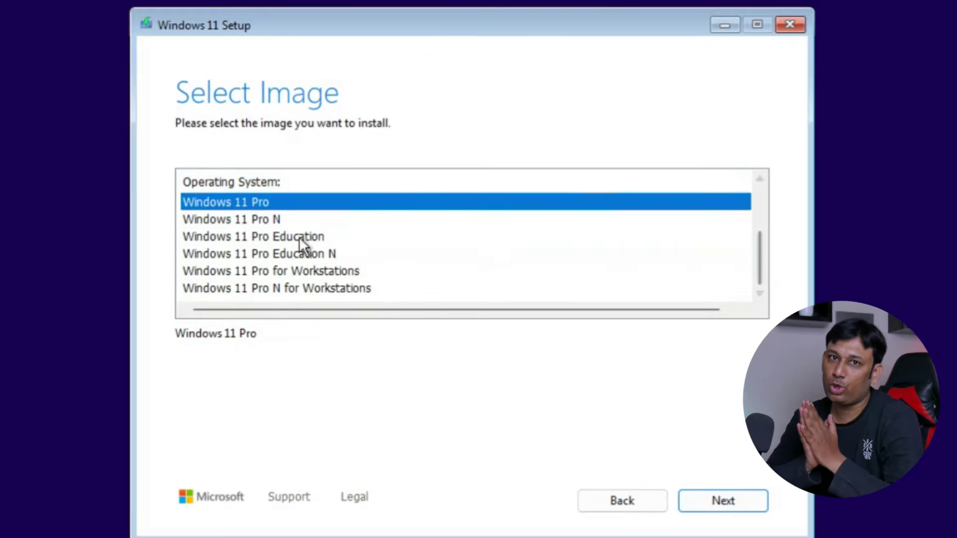
click(268, 220)
click(275, 237)
click(280, 253)
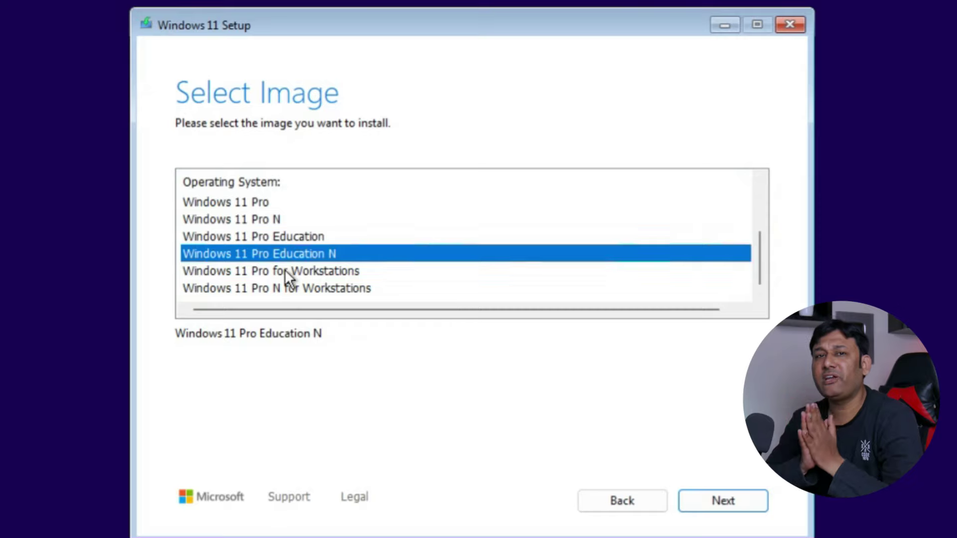
click(285, 271)
click(286, 288)
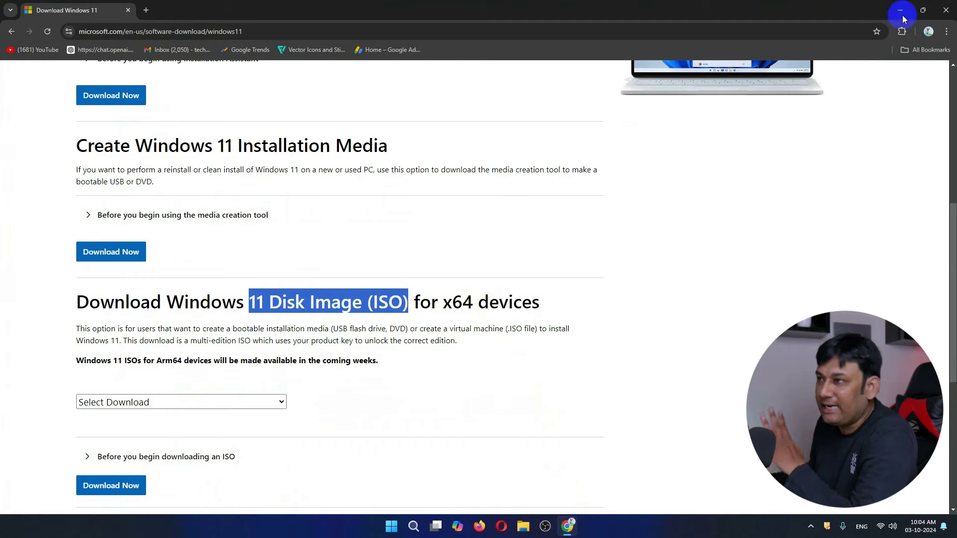
Search the web for rufus and open the official rufus.ie website.
click(491, 33)
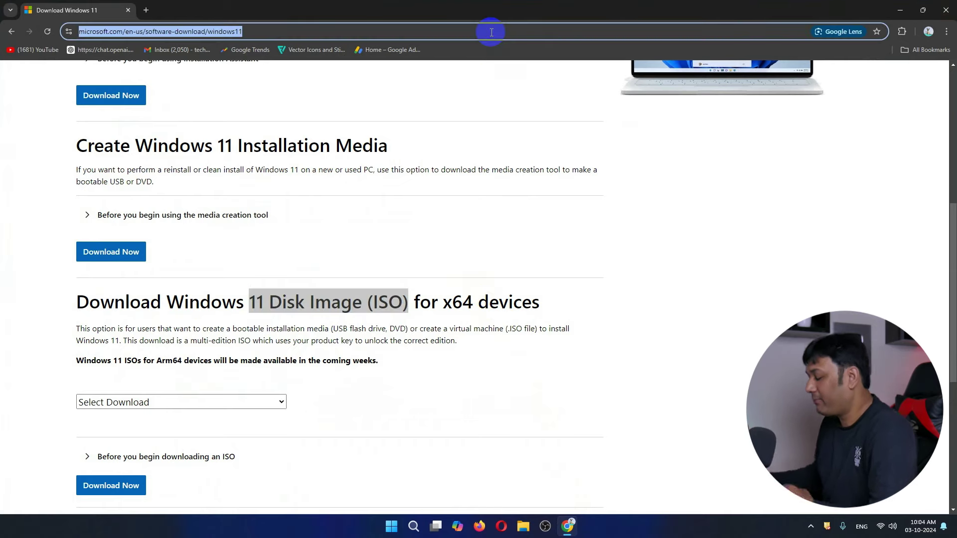
text(l)
key(BackSpace)
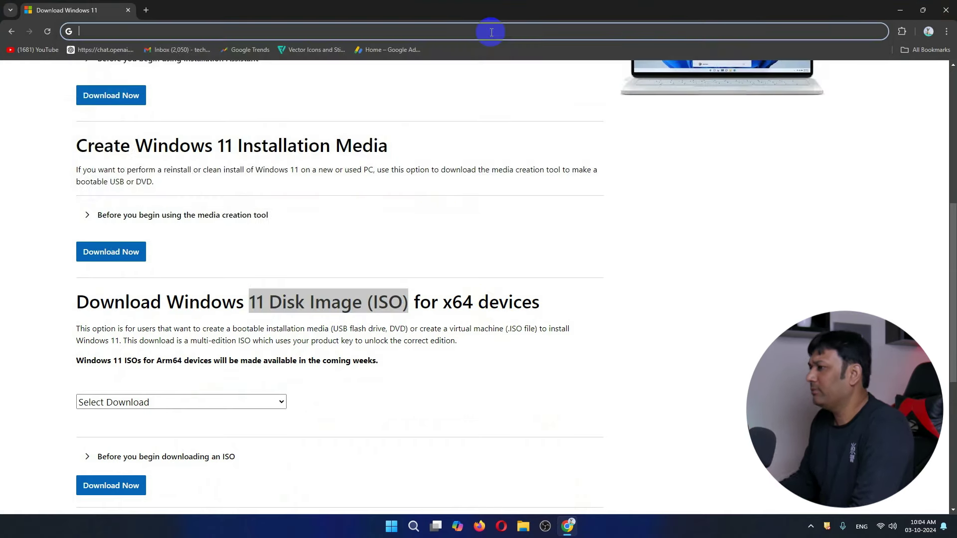
text(rufus)
key(Return)
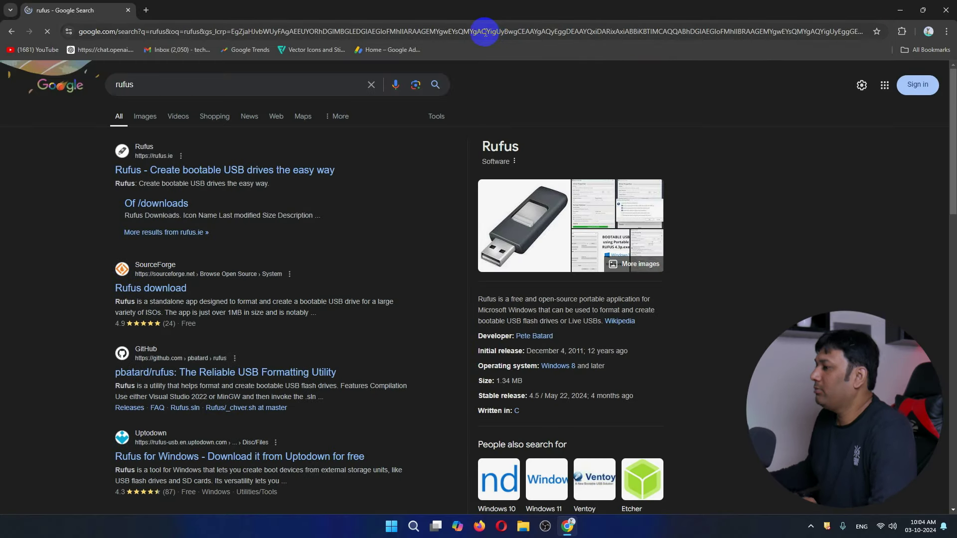
click(232, 170)
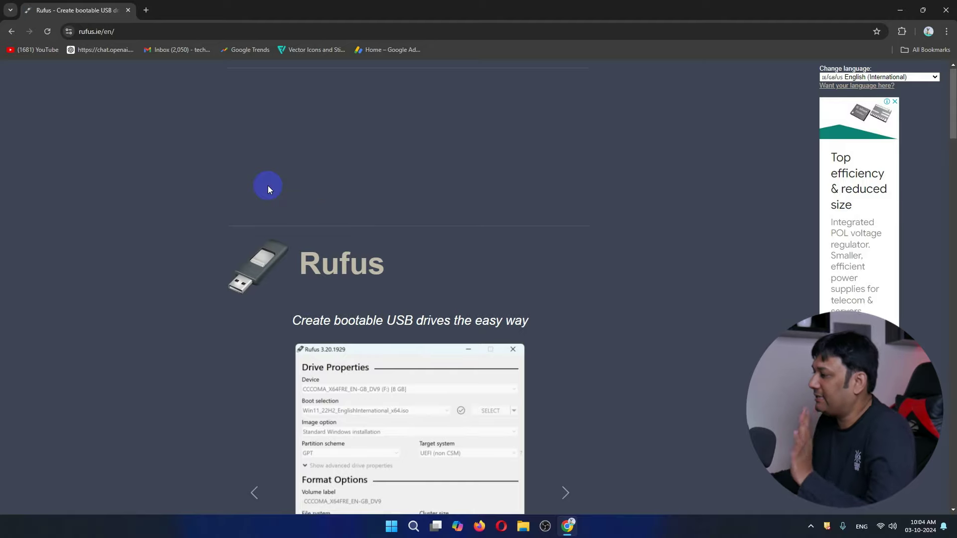
Download the standard Windows x64 release rufus-4.5.exe to the Downloads folder, dismissing the advertisement.
scroll(268, 185, down, 10)
scroll(268, 189, down, 4)
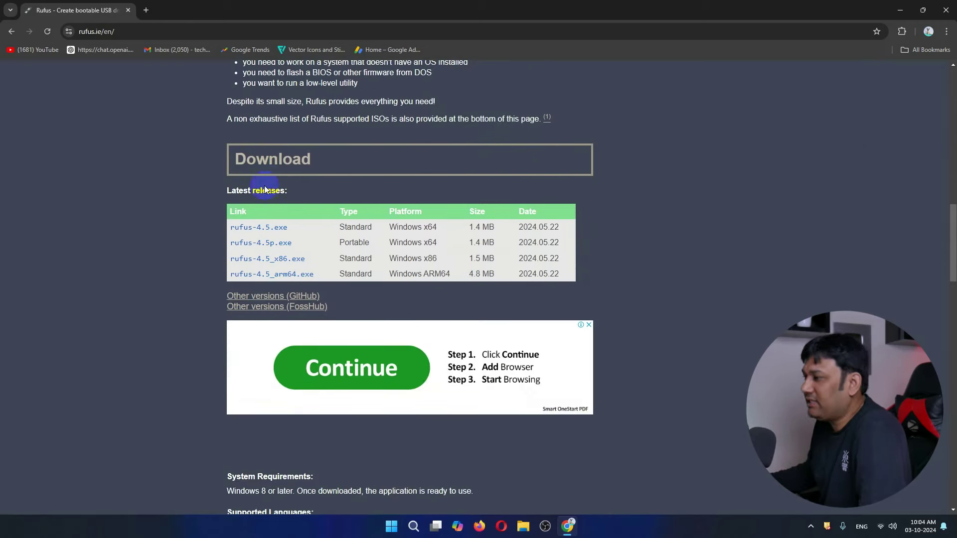
click(249, 227)
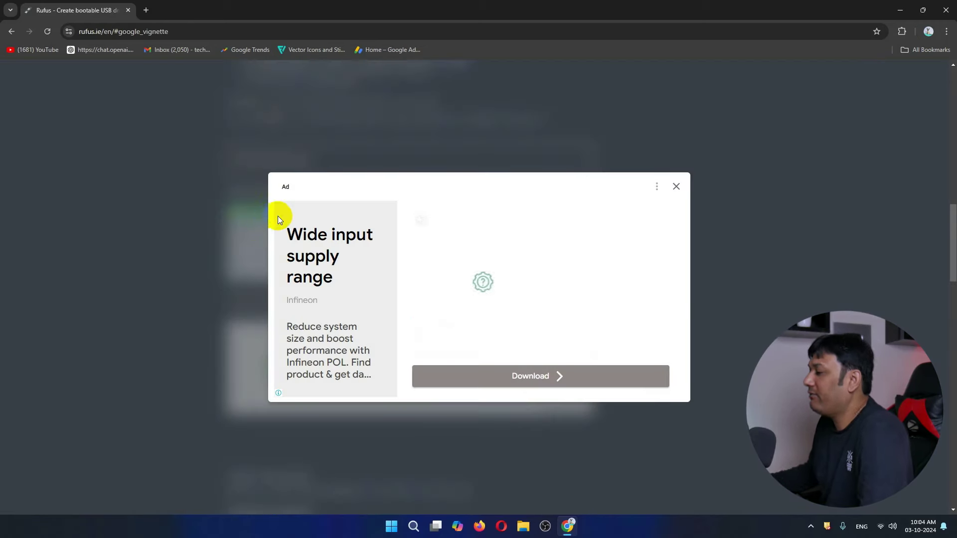
click(677, 187)
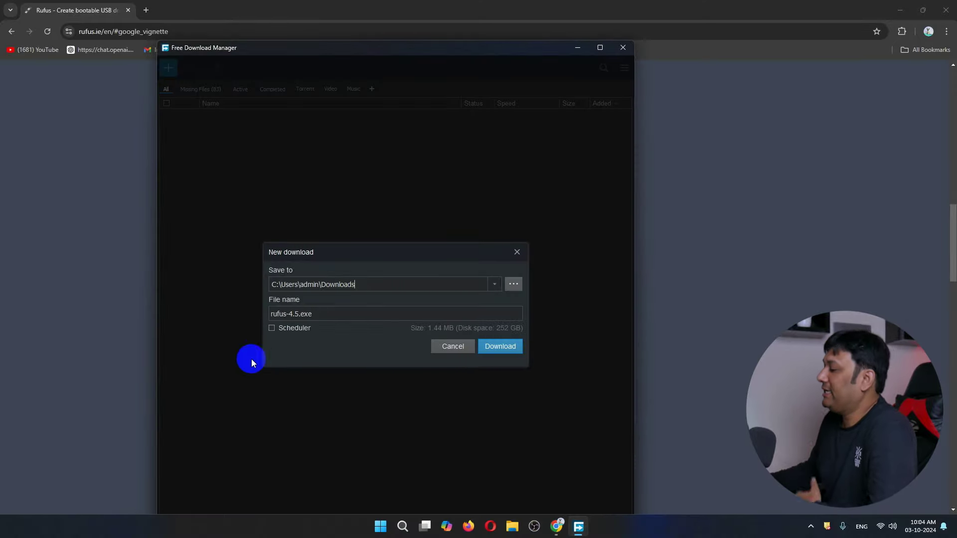
click(502, 349)
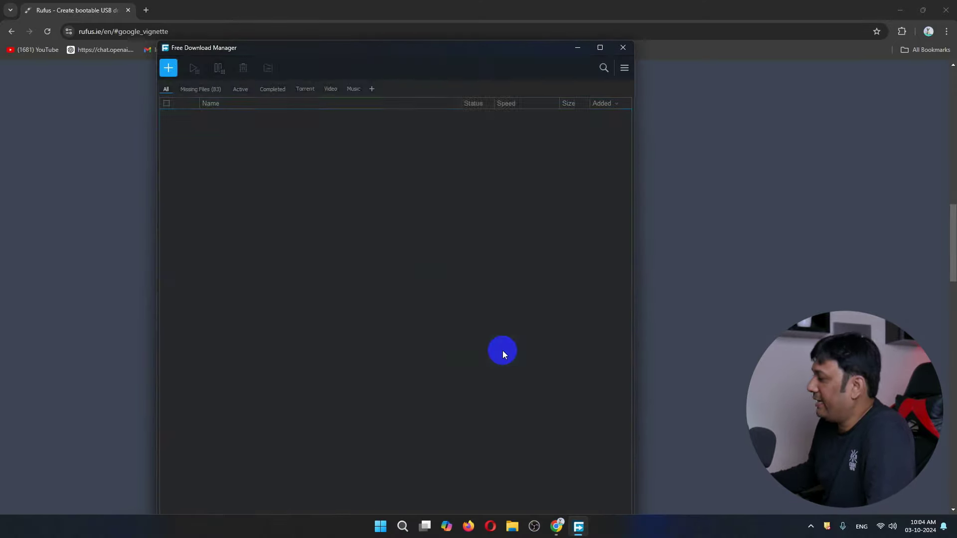
Close the download manager and browser, run rufus-4.5 from the Downloads folder as administrator, and allow it to make changes.
click(622, 47)
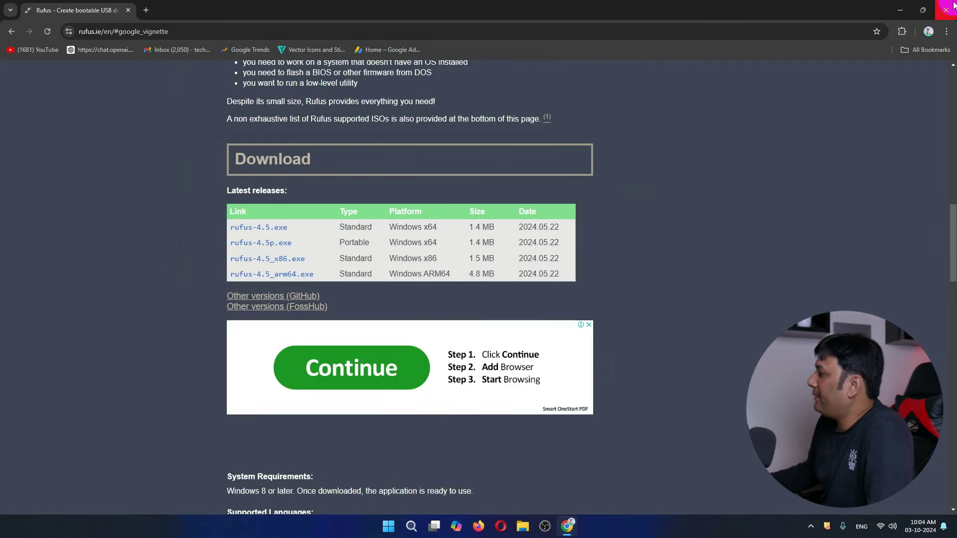
click(946, 10)
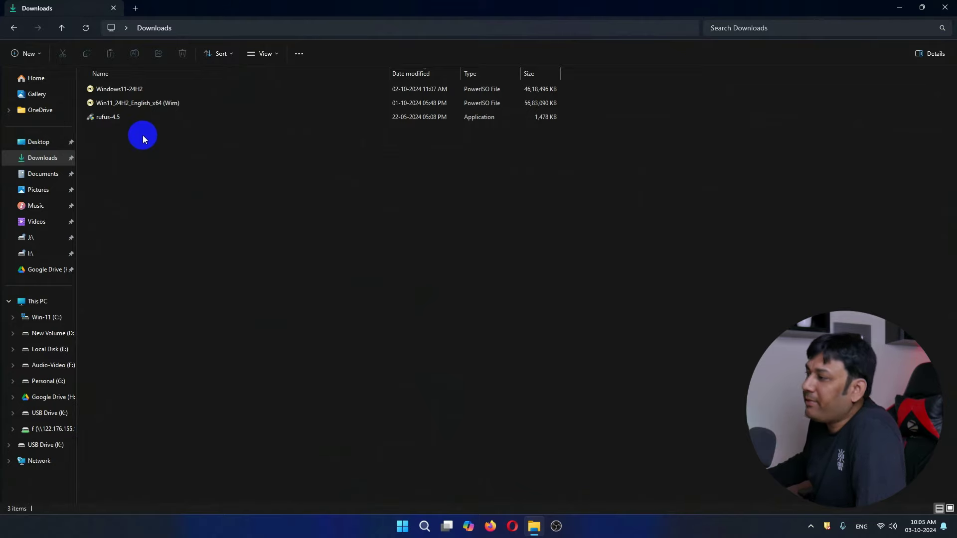
right_click(118, 123)
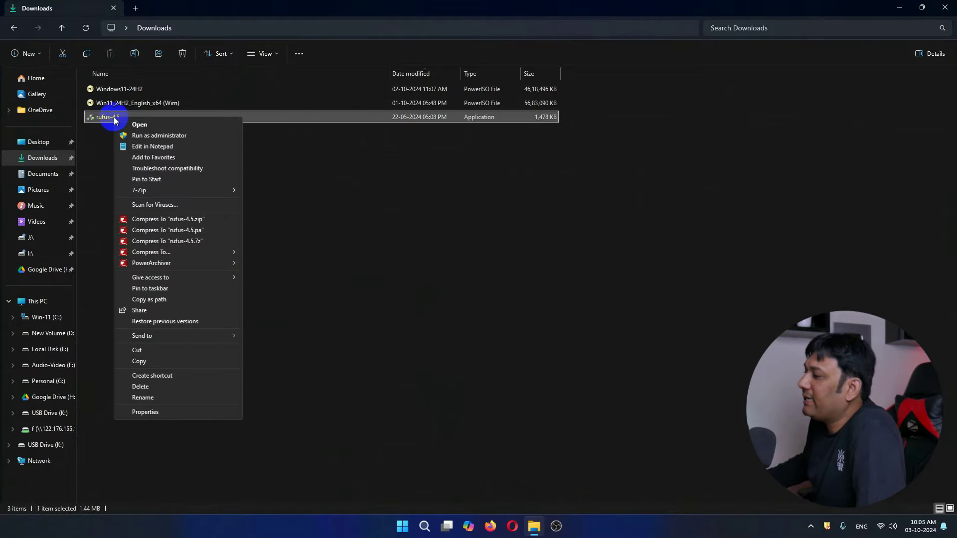
click(151, 136)
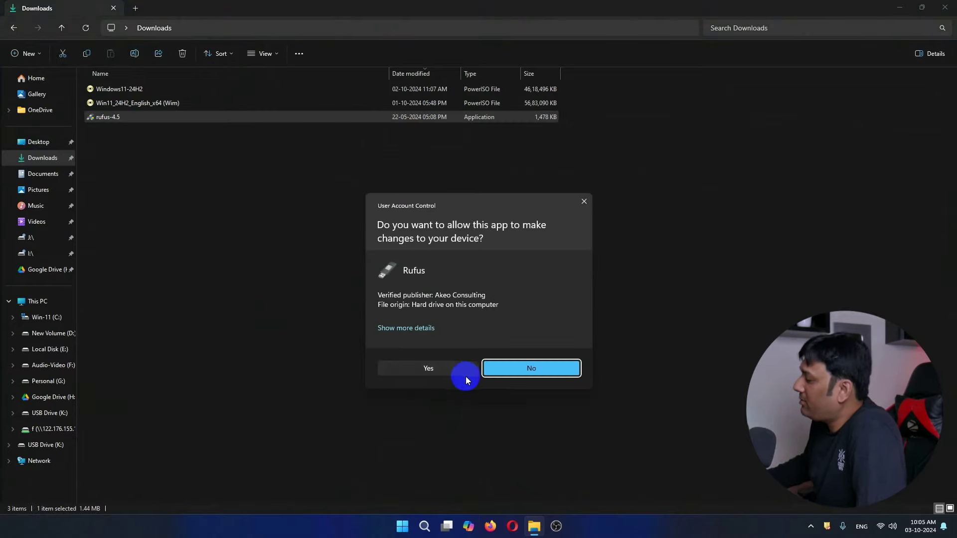
click(447, 367)
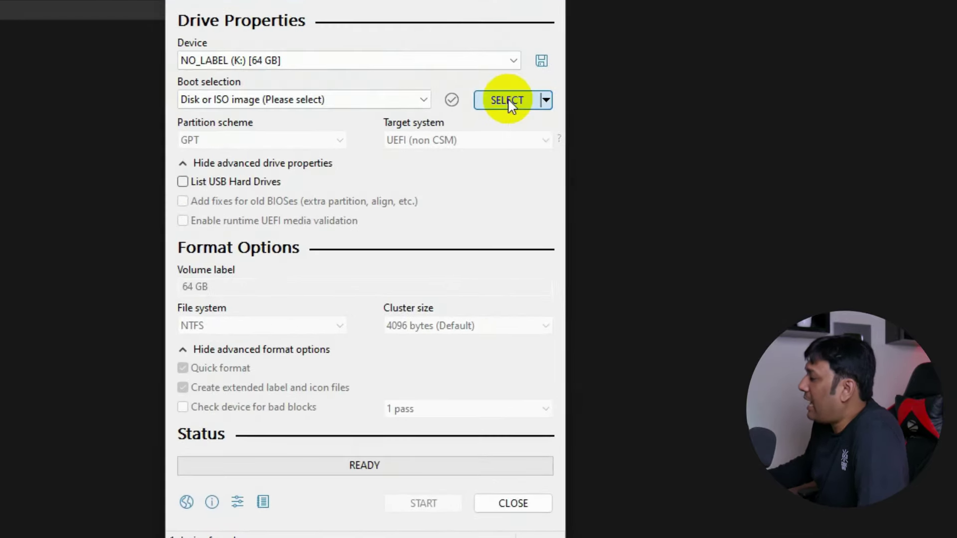
Load the Windows11-24H2 ISO from the Downloads folder as the boot image.
click(509, 99)
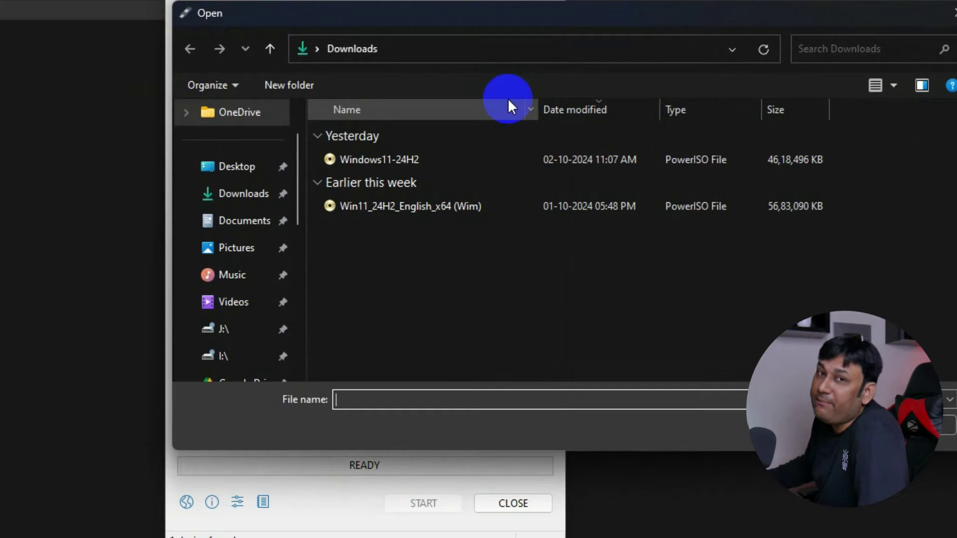
click(424, 159)
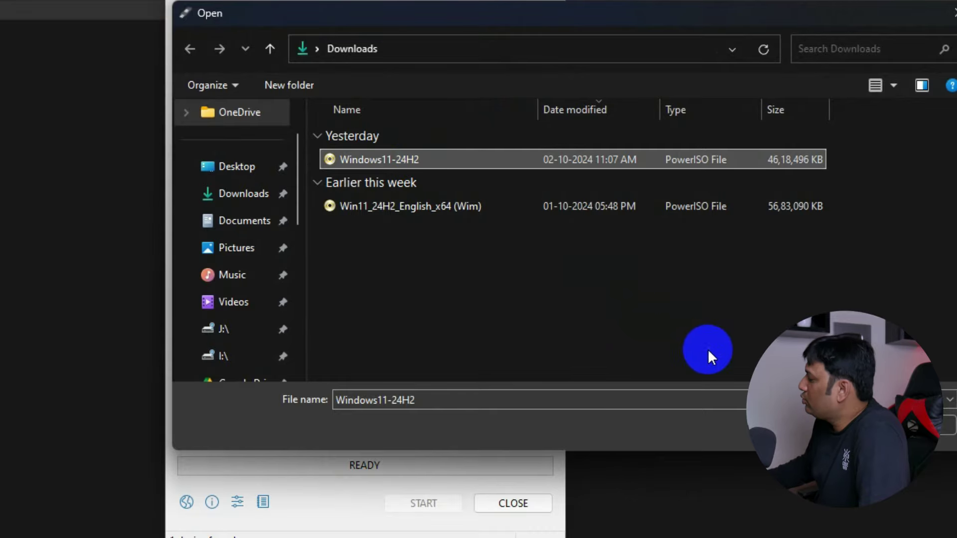
click(948, 426)
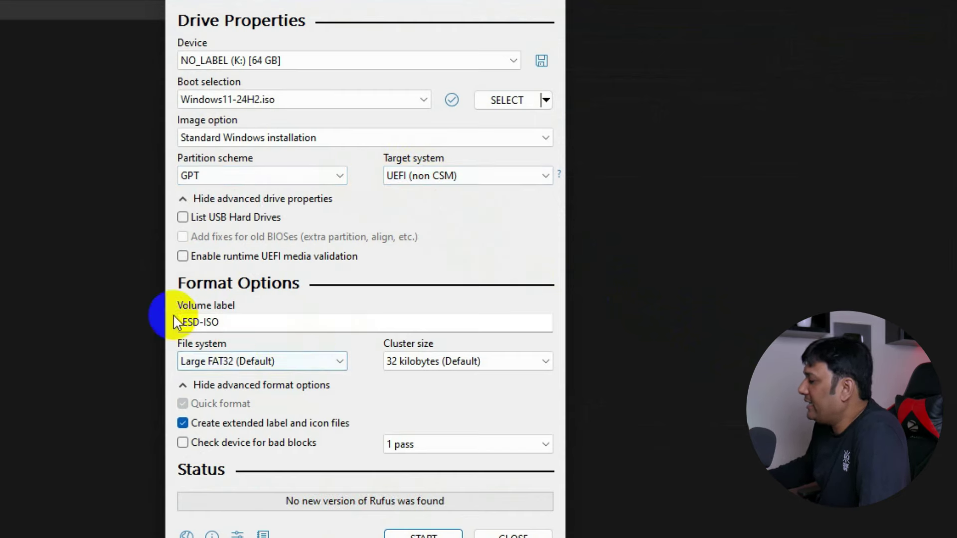
Set the volume label to Win-11, start creating the drive, and select the local account username in the Windows customization options.
drag(229, 320, 2, 328)
text(Win-11)
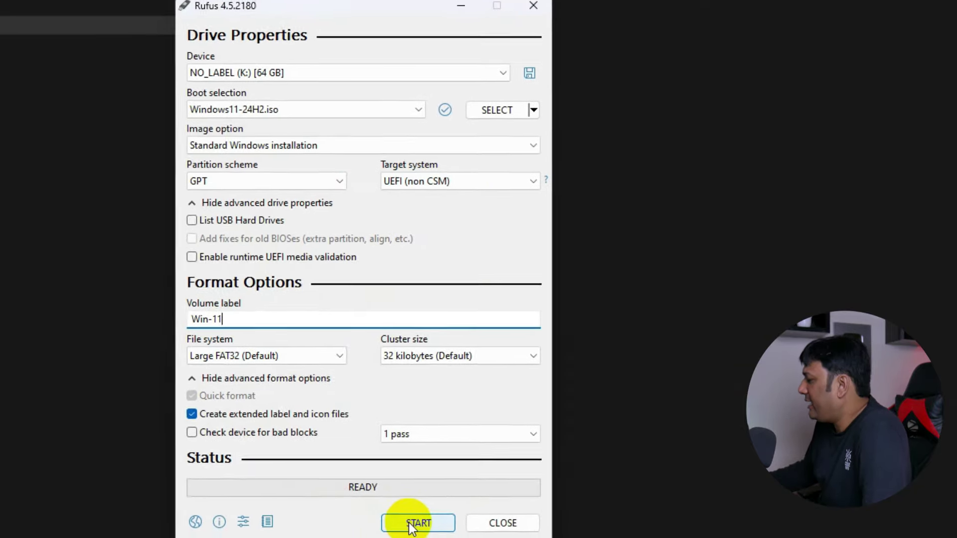
click(411, 525)
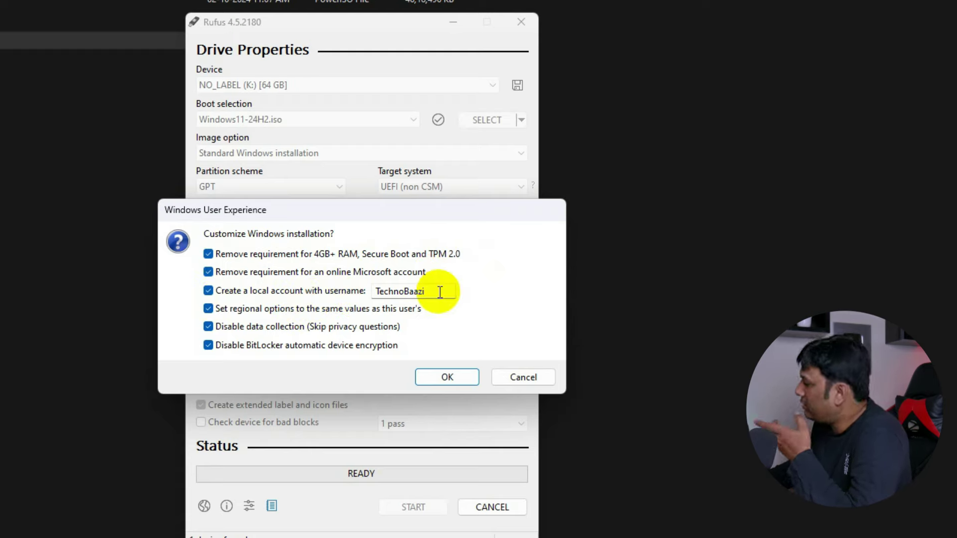
double_click(440, 292)
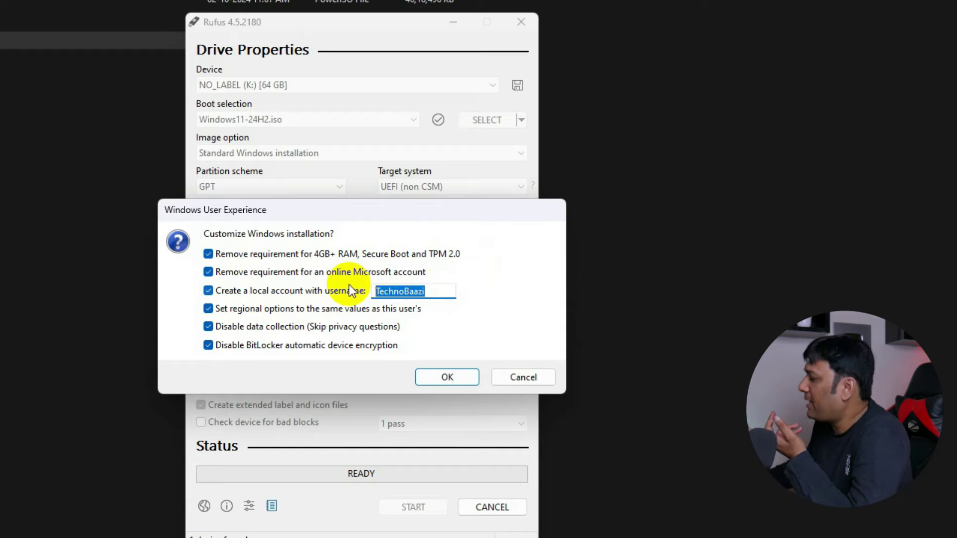
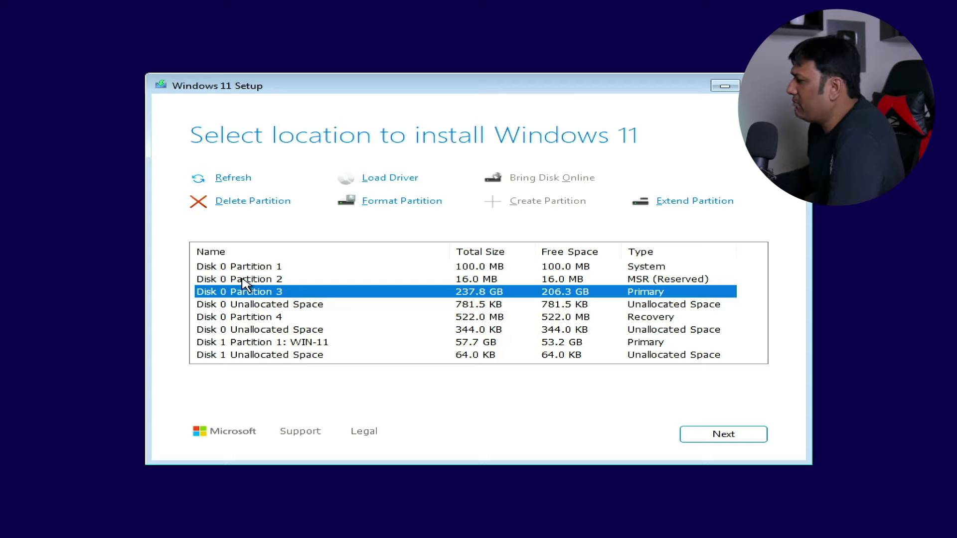
Look through the partitions and unallocated spaces of Disk 0 and Disk 1 offered as install locations in Windows 11 Setup.
click(217, 269)
click(214, 280)
click(211, 292)
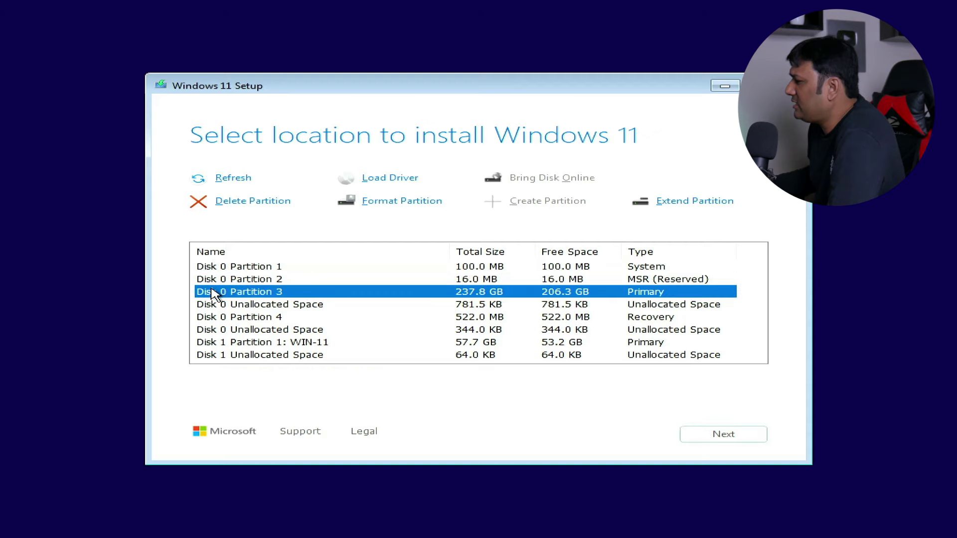
click(213, 304)
click(217, 317)
click(220, 331)
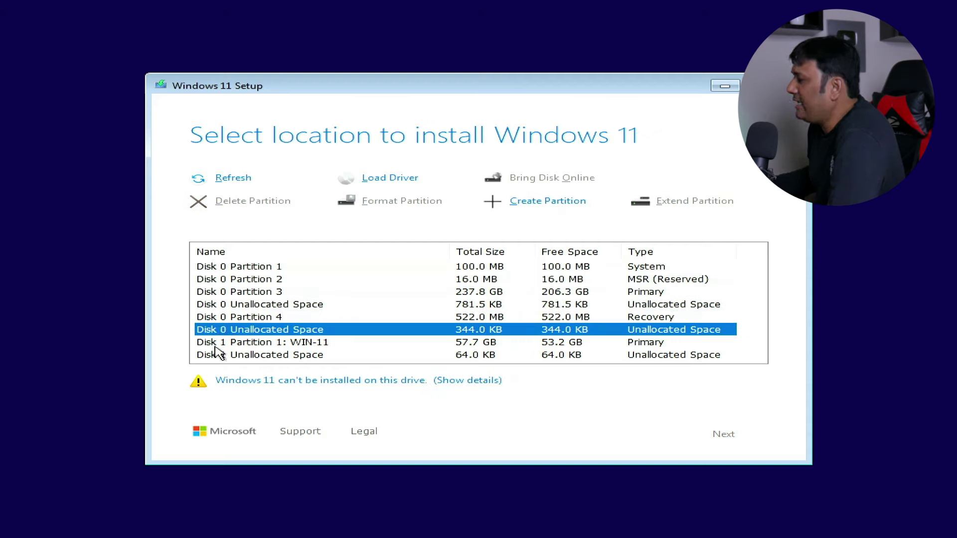
click(220, 344)
click(220, 356)
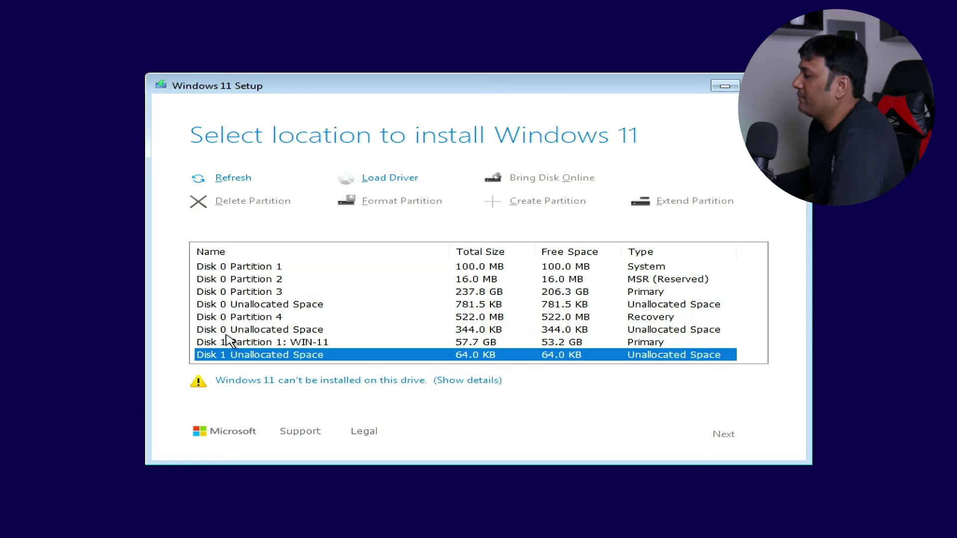
Delete all Disk 0 partitions, starting with the system and MSR partitions, so the whole disk is unallocated space.
click(262, 269)
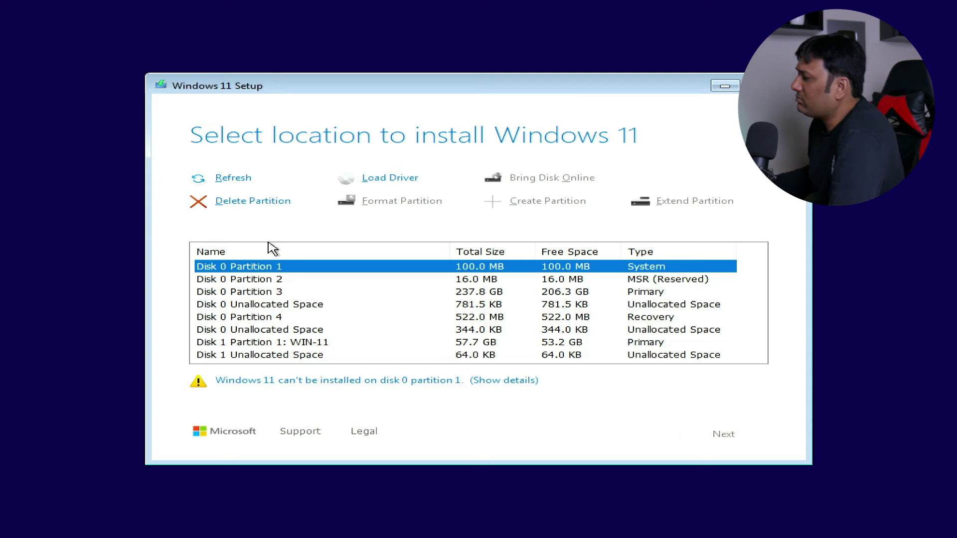
click(261, 202)
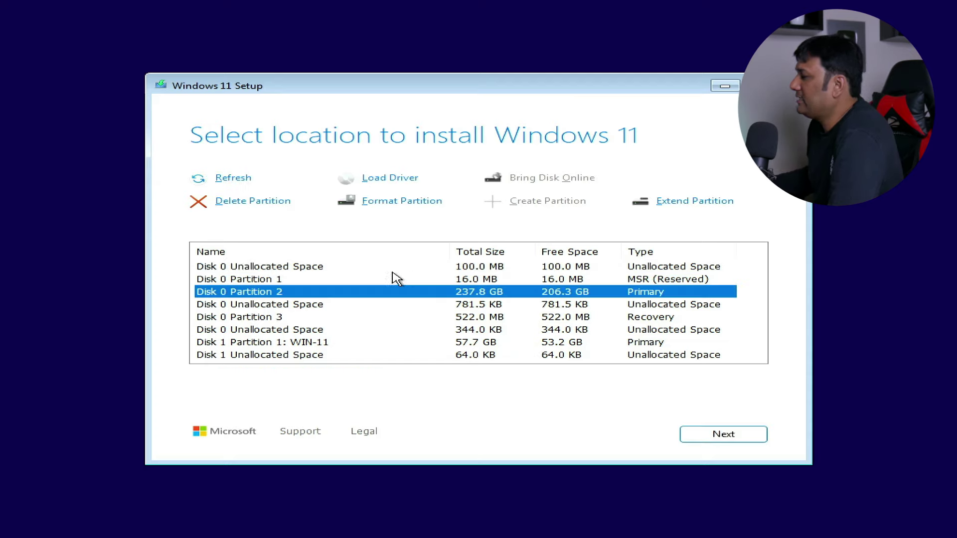
click(255, 280)
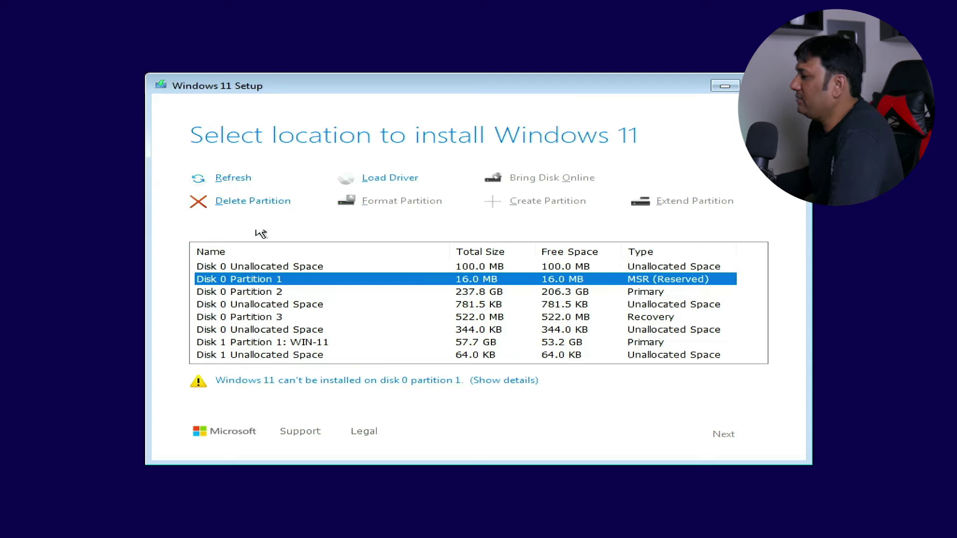
click(262, 202)
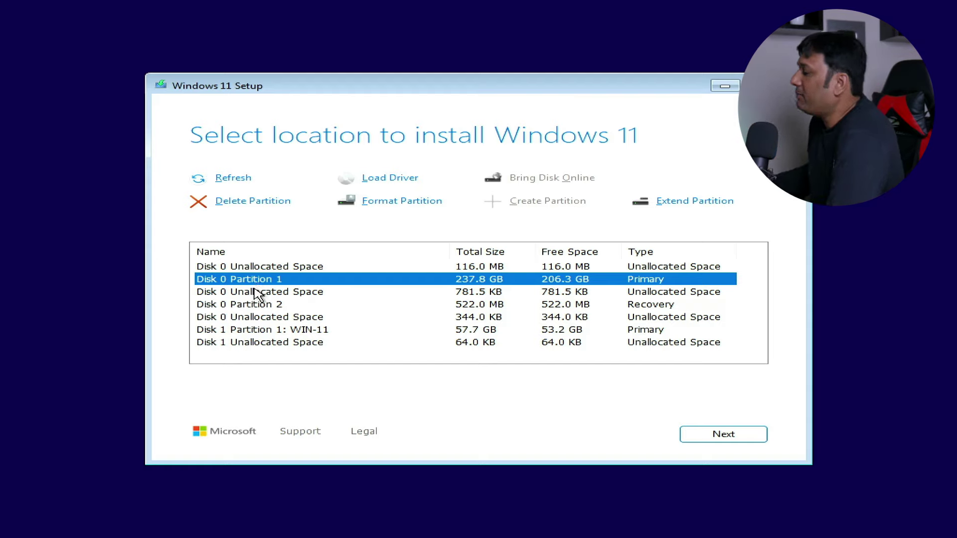
click(260, 208)
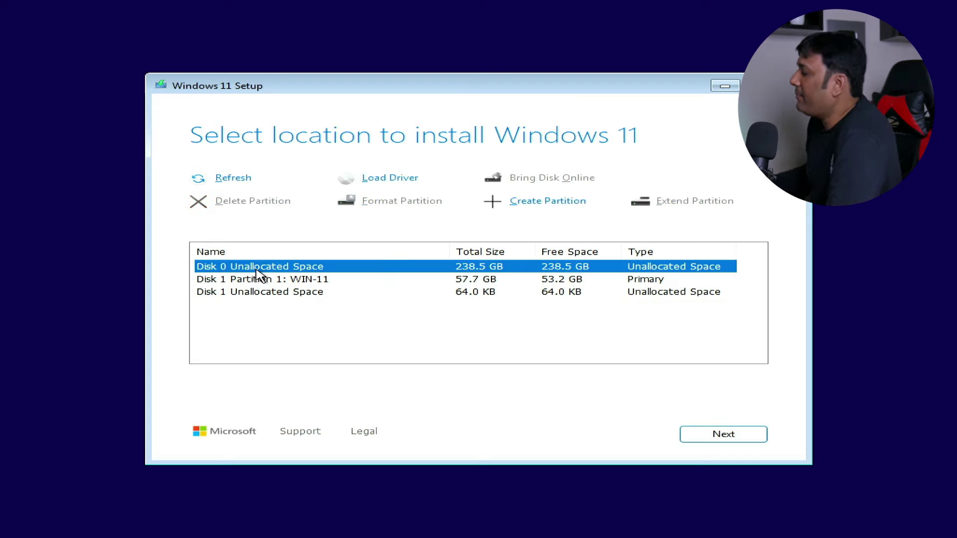
Create a 244196 MB partition from the unallocated space on Disk 0.
click(573, 202)
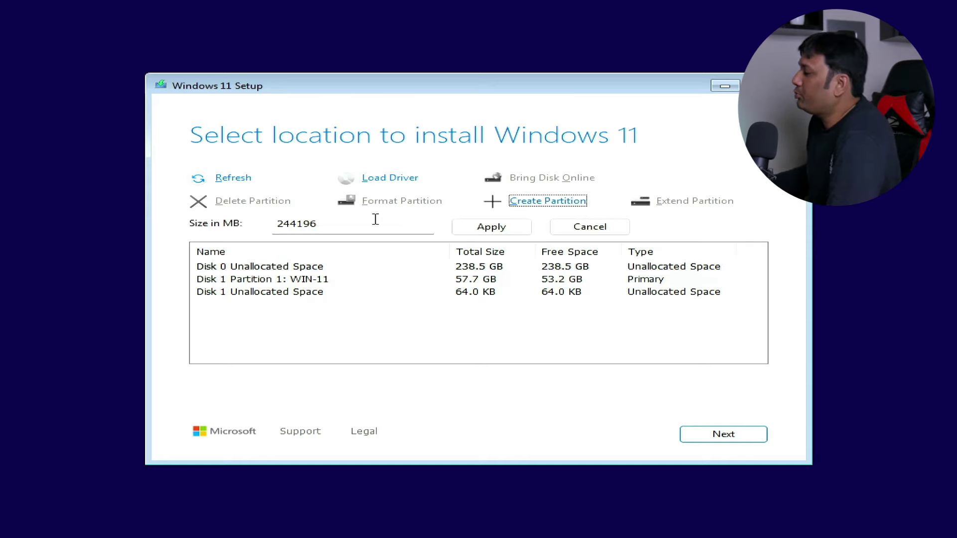
click(493, 227)
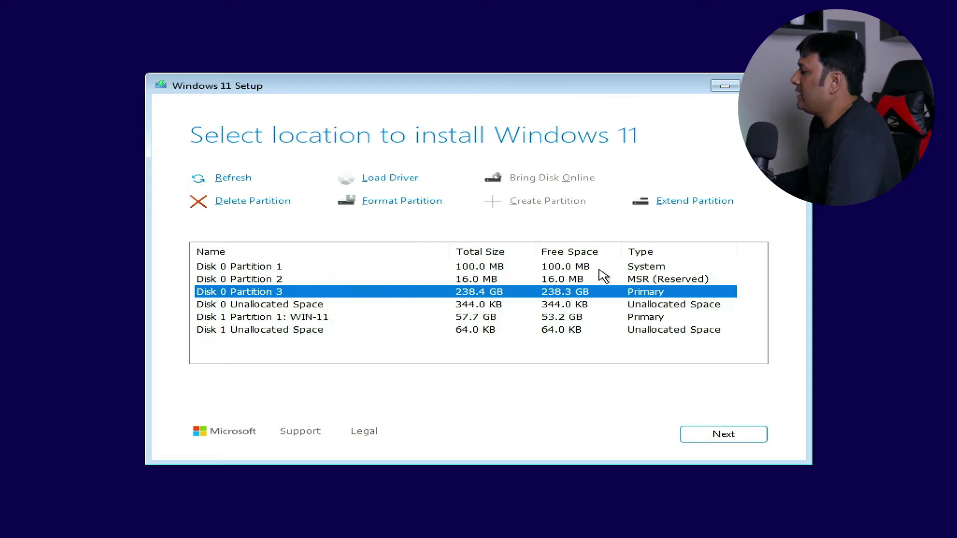
Choose the primary partition, Disk 0 Partition 3, as the location and start the Windows 11 Pro installation.
click(644, 269)
click(639, 282)
click(640, 294)
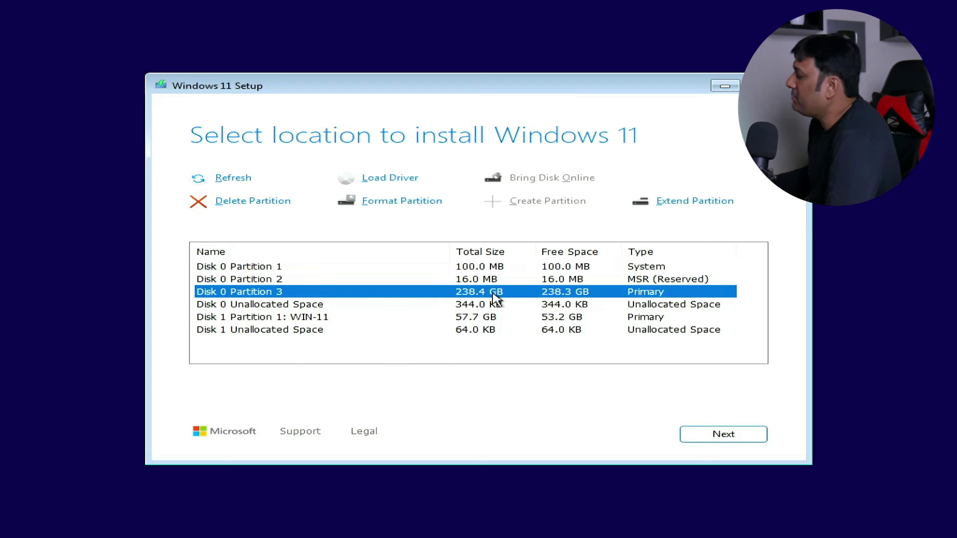
click(724, 433)
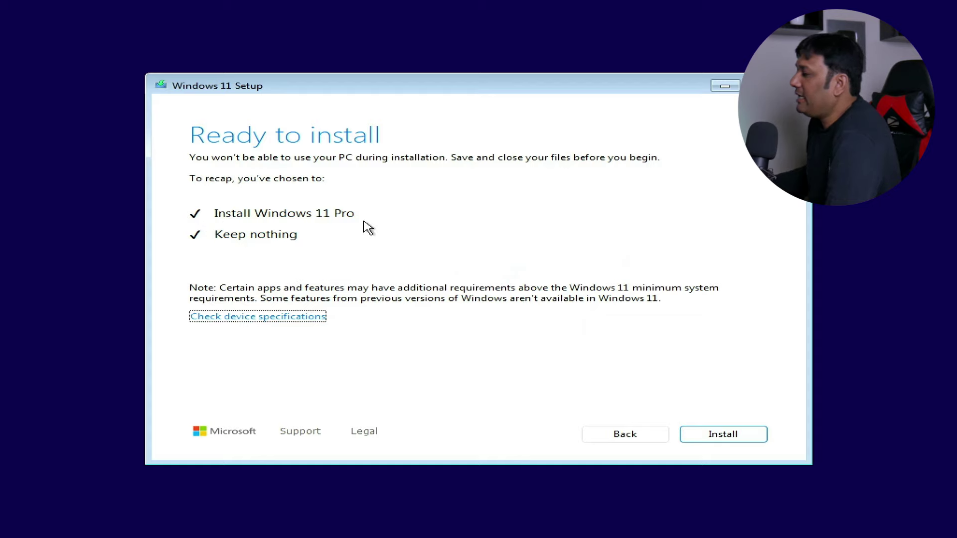
click(743, 440)
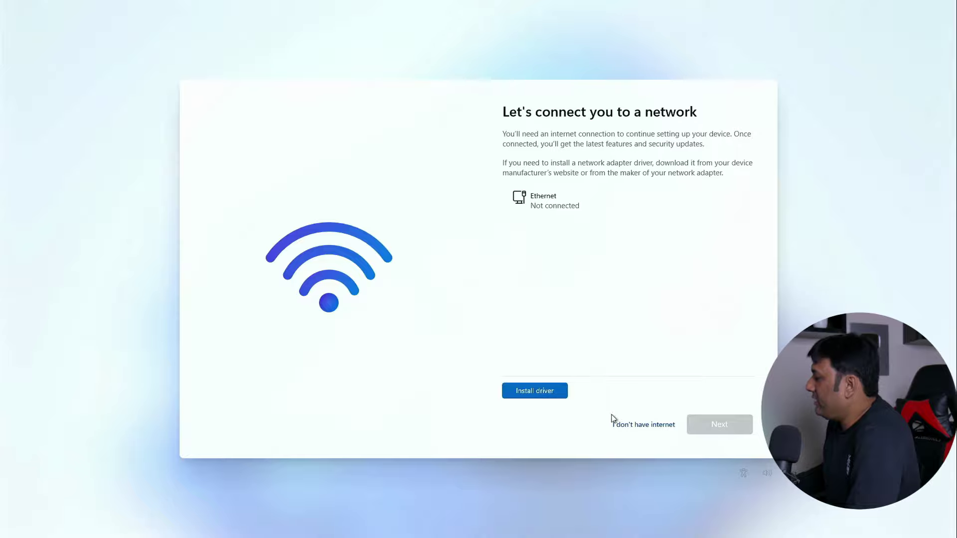
Continue the Windows setup without an internet connection and dismiss the Start menu on the new desktop.
click(651, 428)
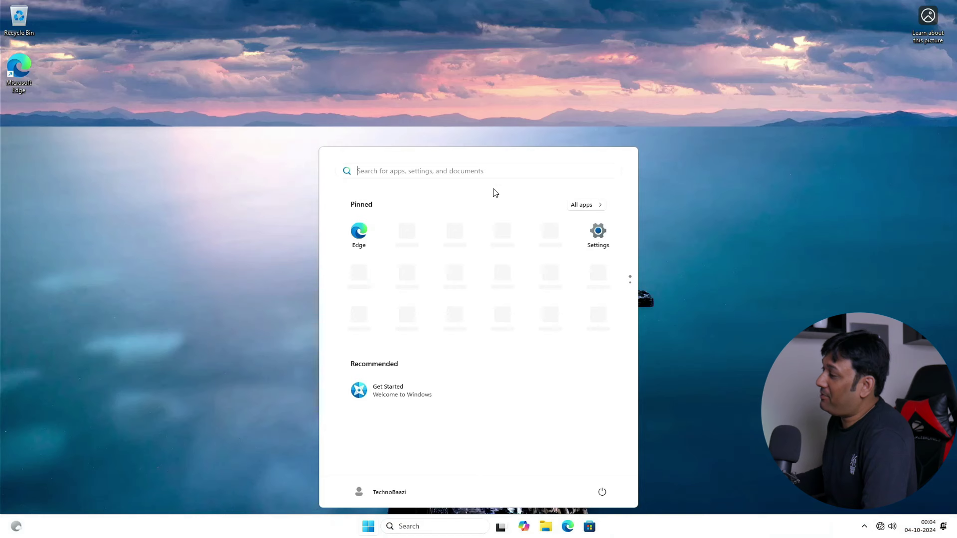
click(273, 104)
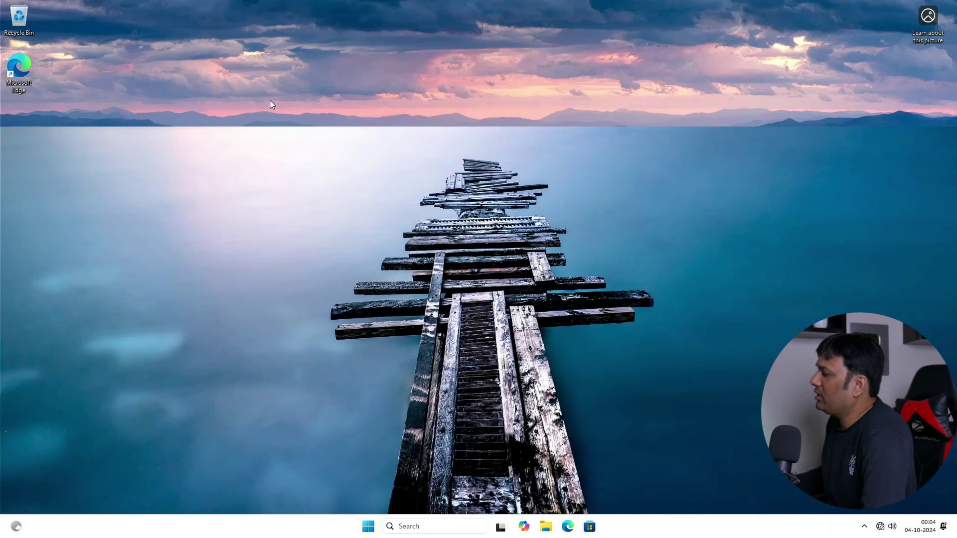
Enable the Computer, User's Files, Network and Control Panel desktop icons in the Themes personalization settings, then close Settings.
right_click(272, 105)
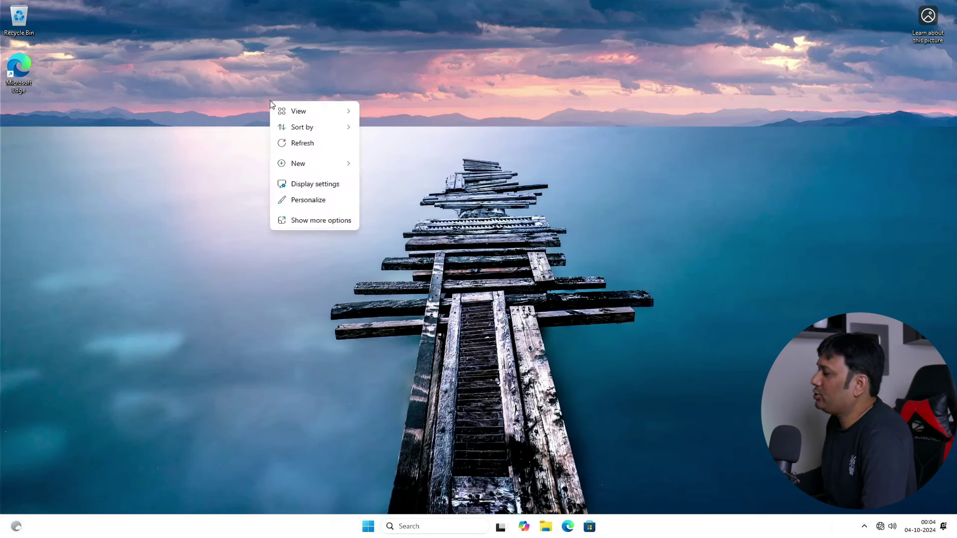
click(307, 202)
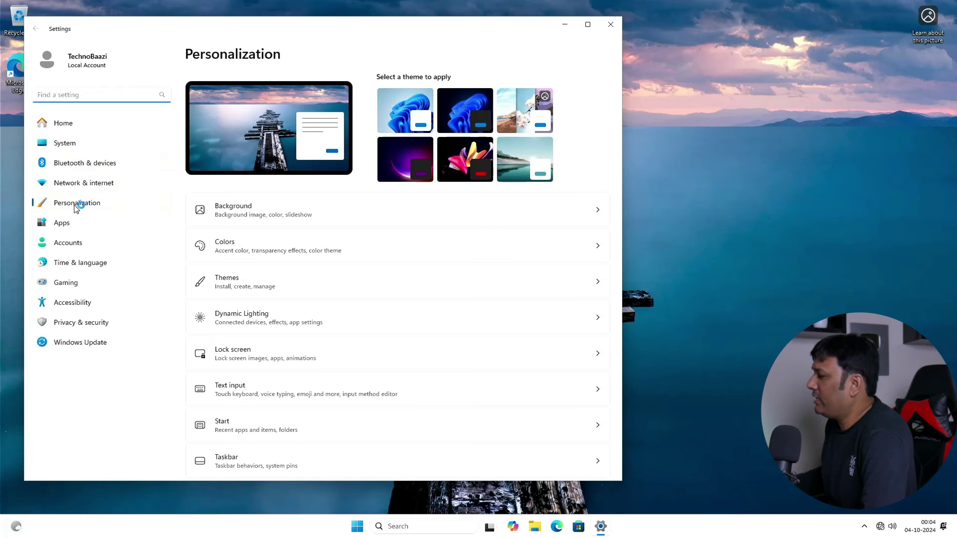
click(256, 281)
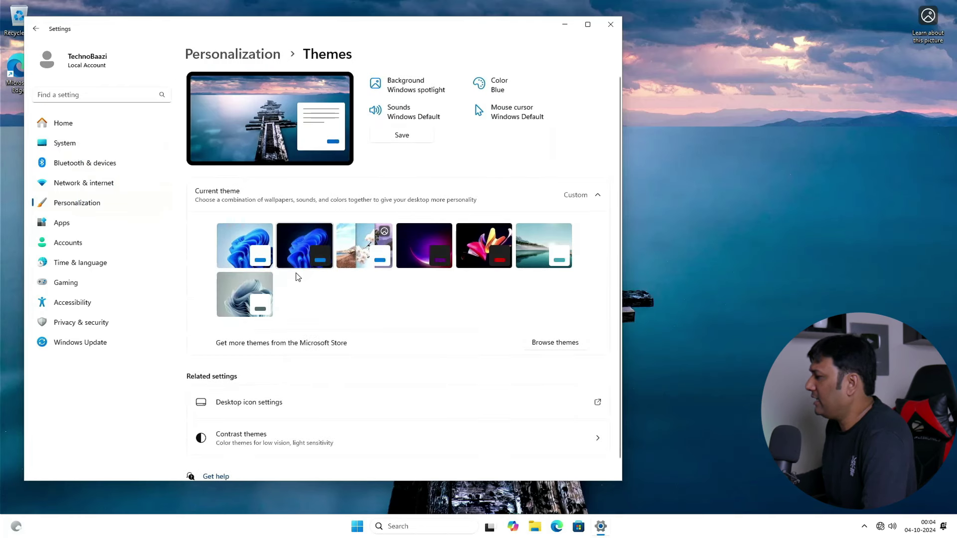
scroll(297, 278, down, 1)
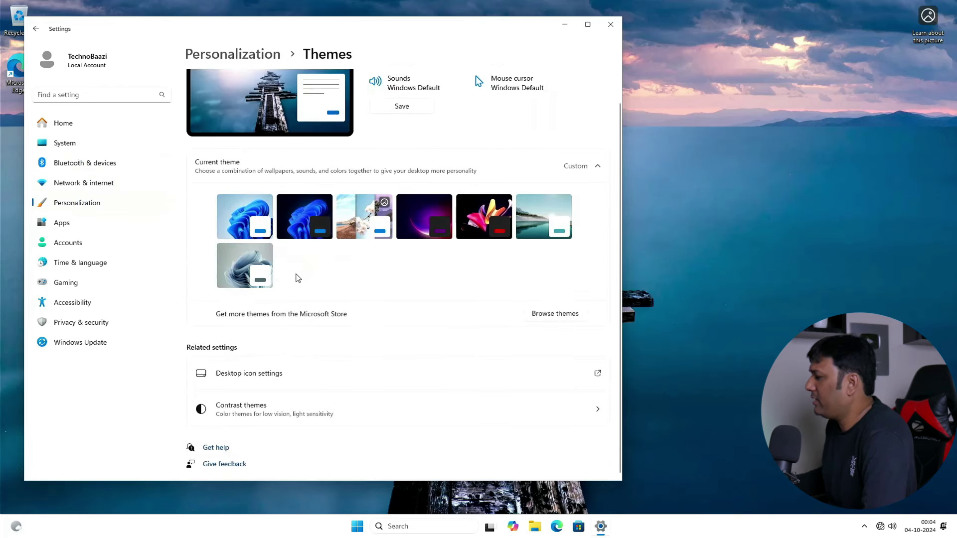
click(262, 377)
click(75, 88)
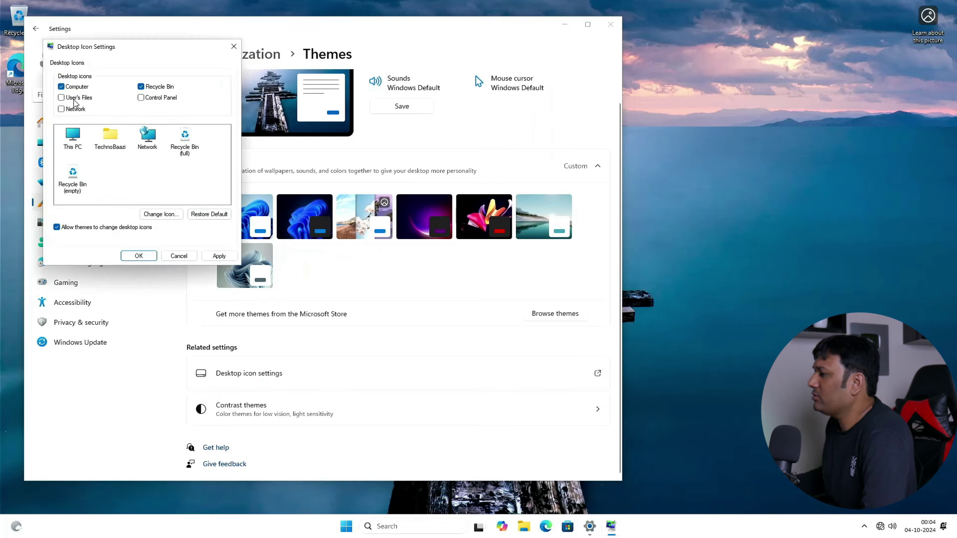
click(75, 99)
click(75, 110)
click(141, 98)
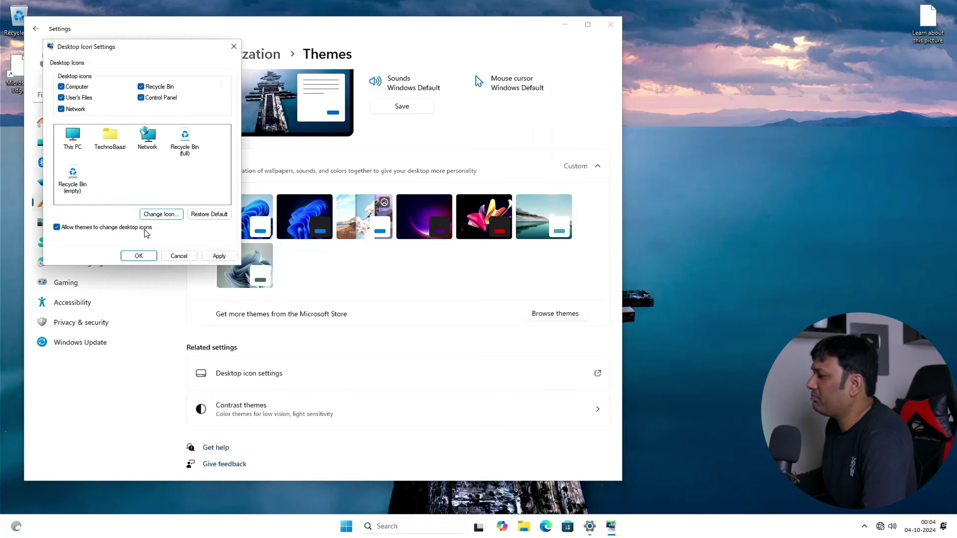
click(138, 256)
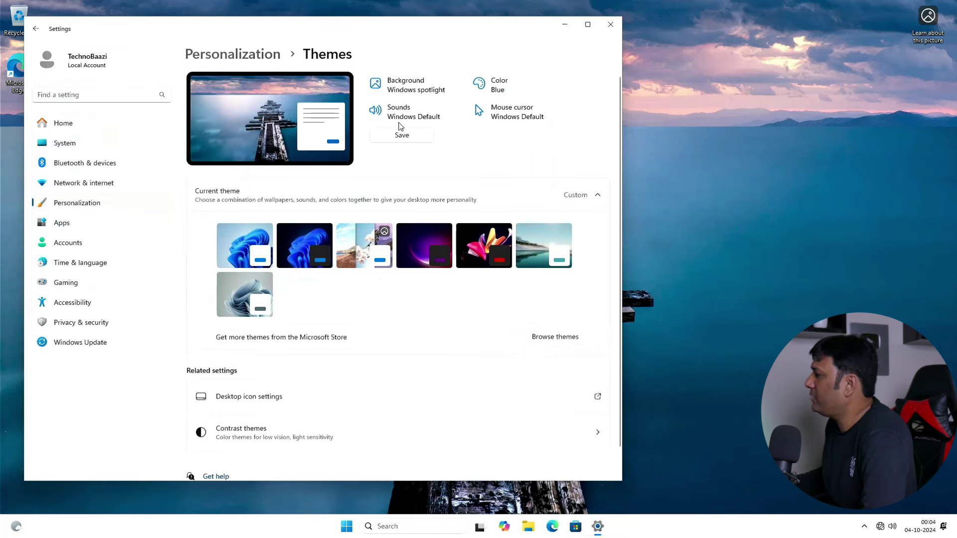
click(610, 24)
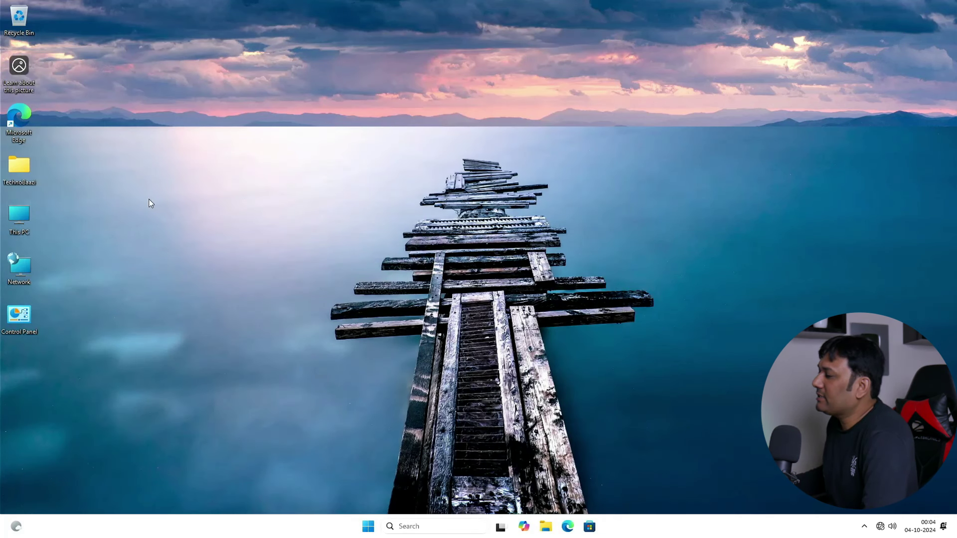
Open the properties of This PC and examine the processor, installed RAM, Windows version and edition, then return to the desktop.
right_click(31, 221)
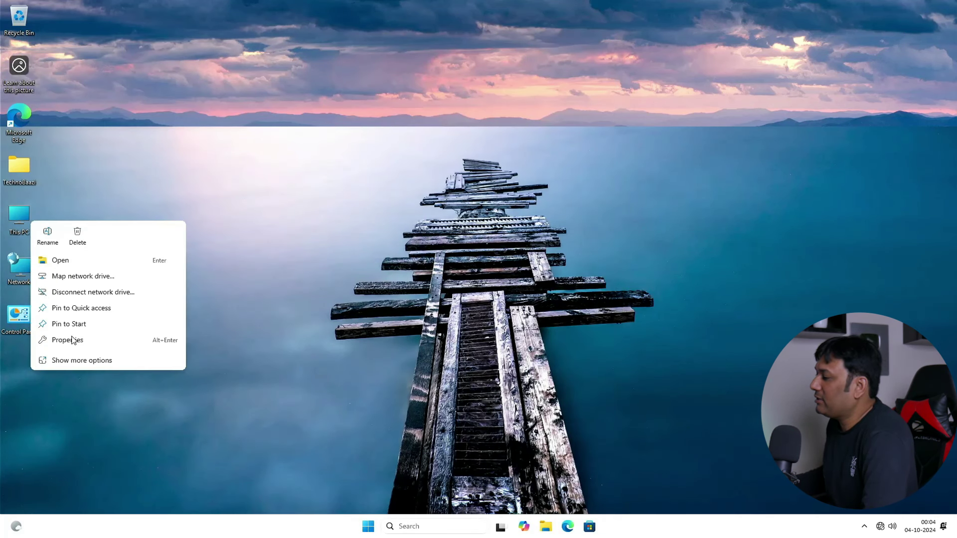
click(105, 335)
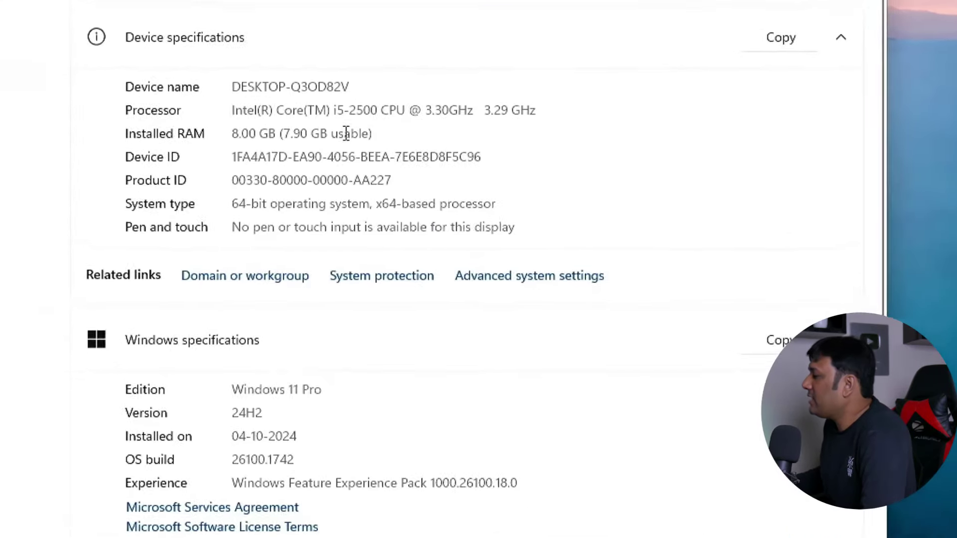
drag(335, 102, 389, 102)
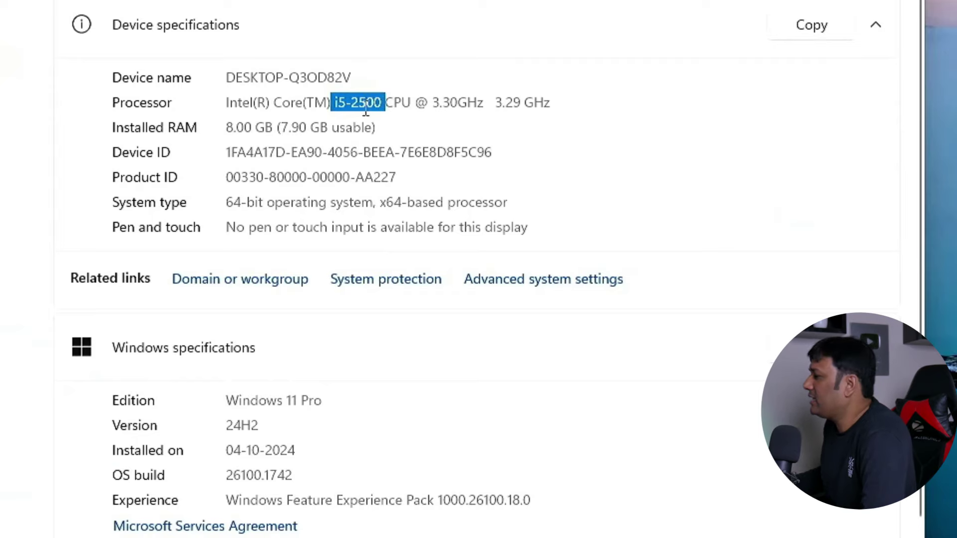
drag(228, 125, 396, 128)
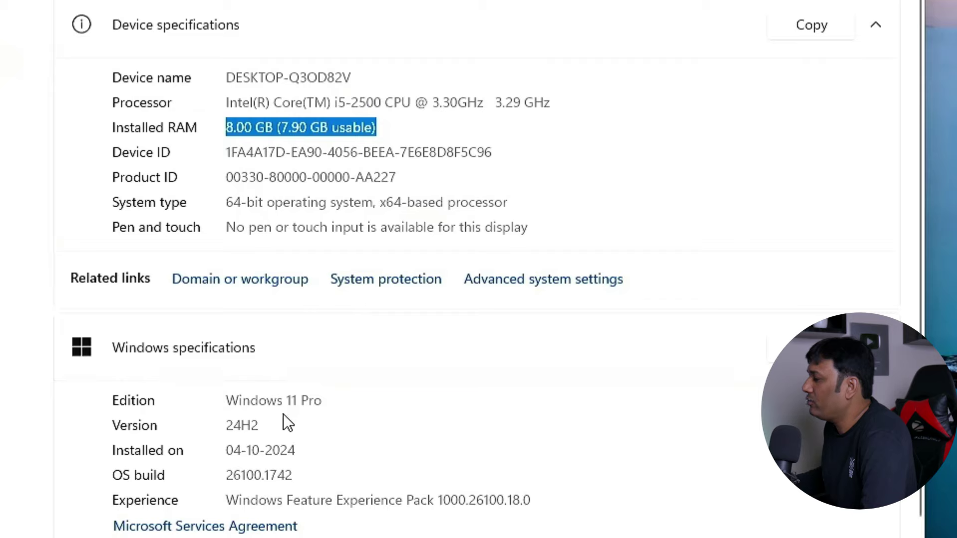
drag(278, 425, 223, 423)
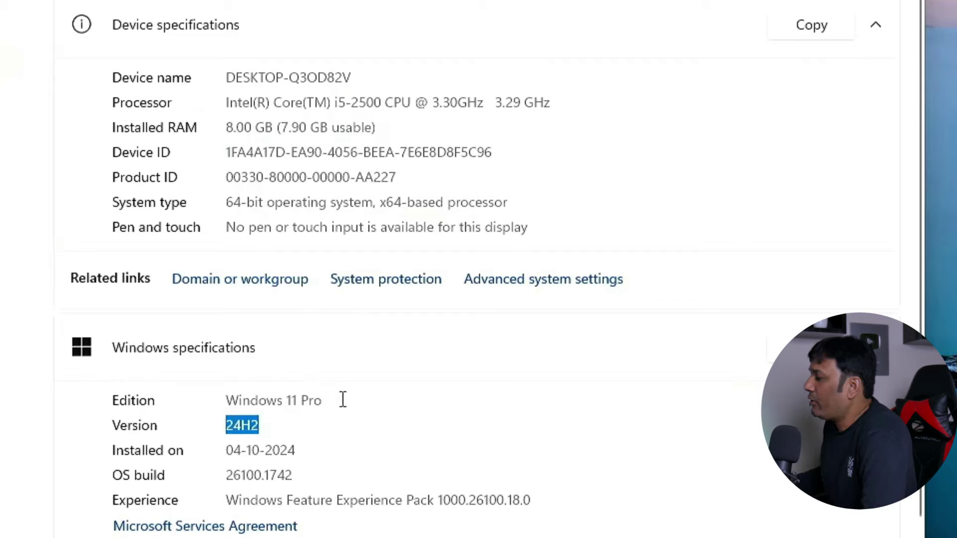
drag(325, 400, 282, 401)
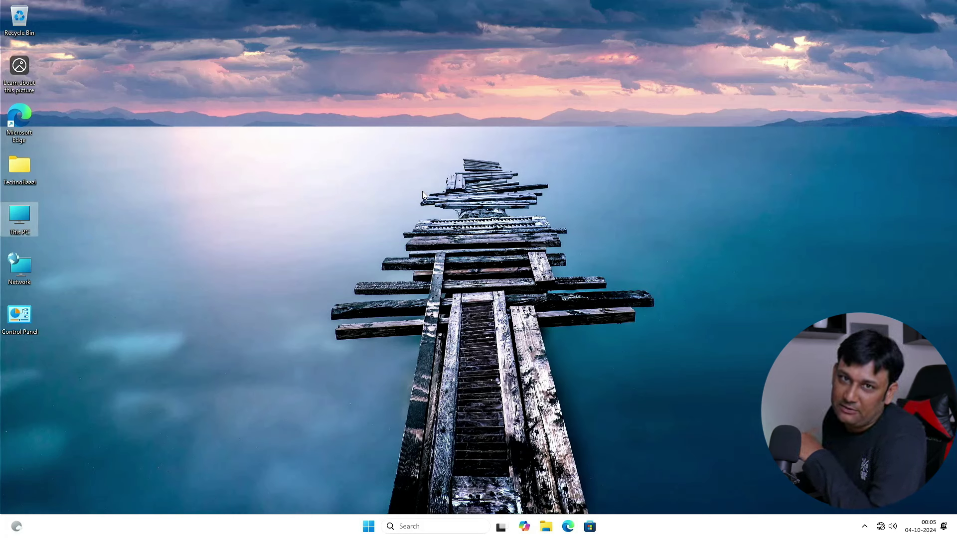
click(423, 194)
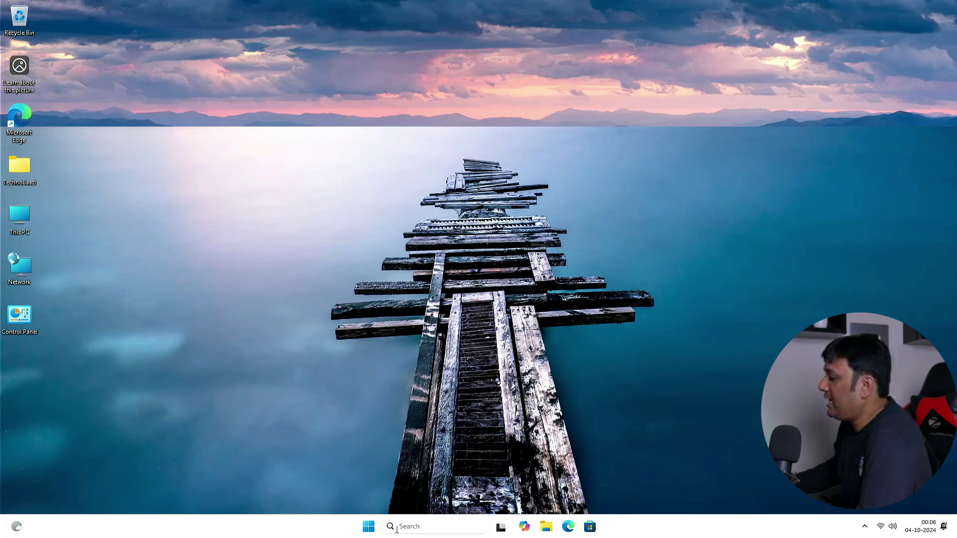
Open Windows Update in a maximized Settings window and check for updates.
right_click(367, 527)
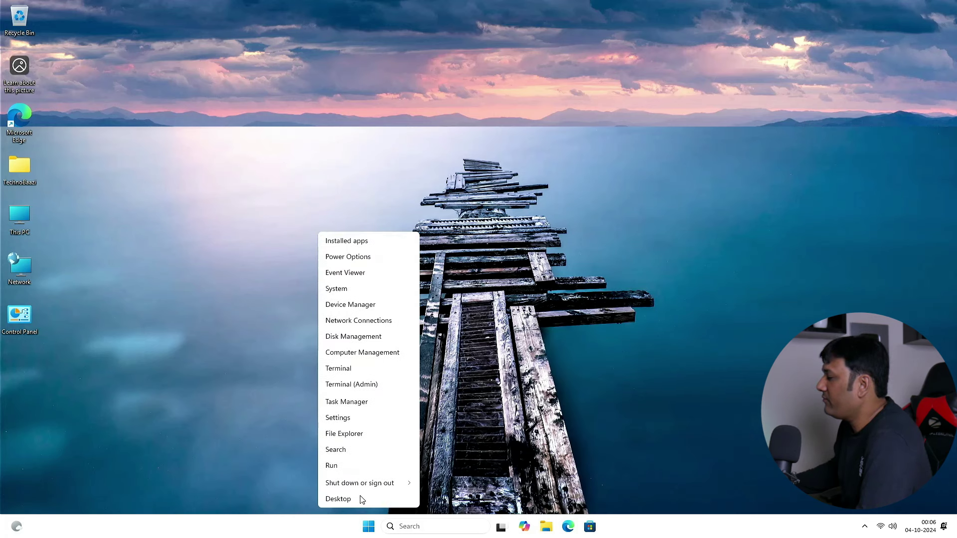
click(345, 420)
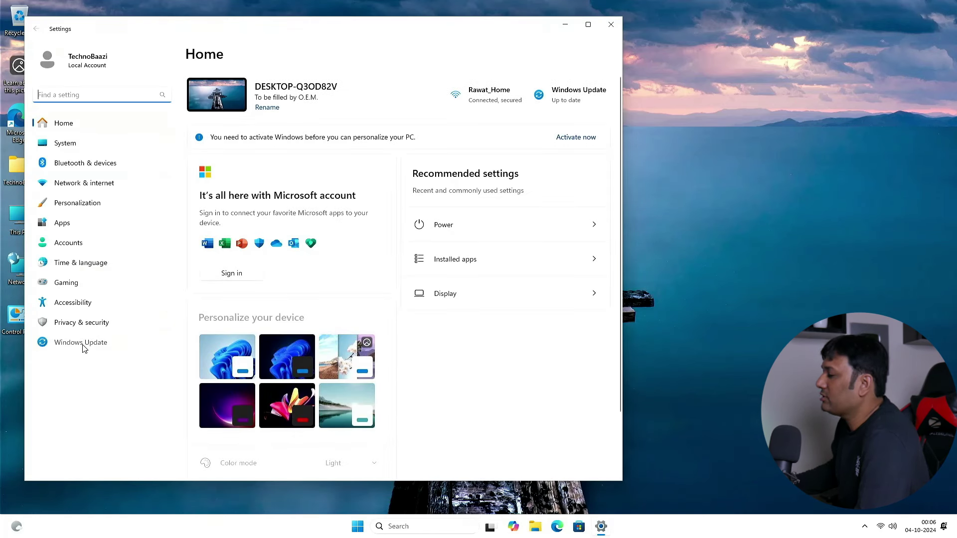
click(84, 347)
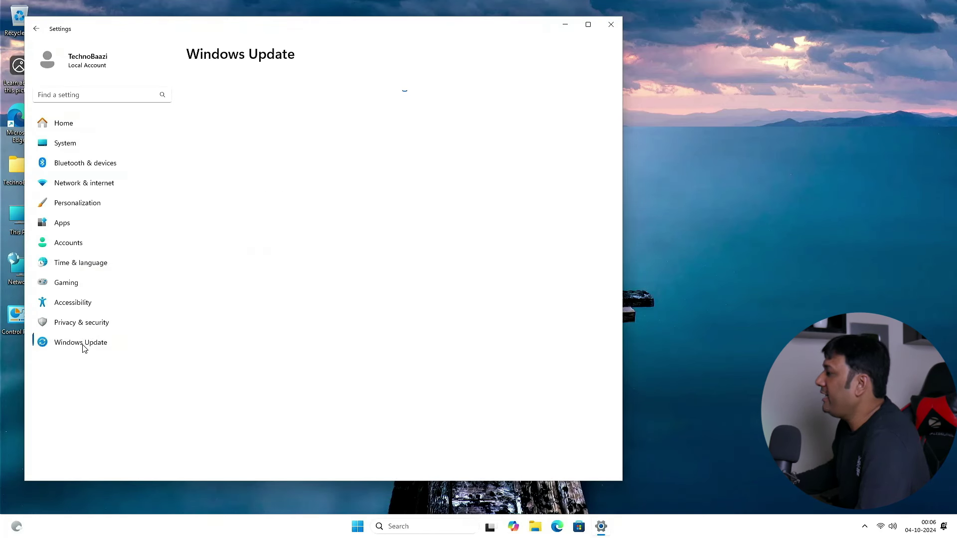
click(595, 27)
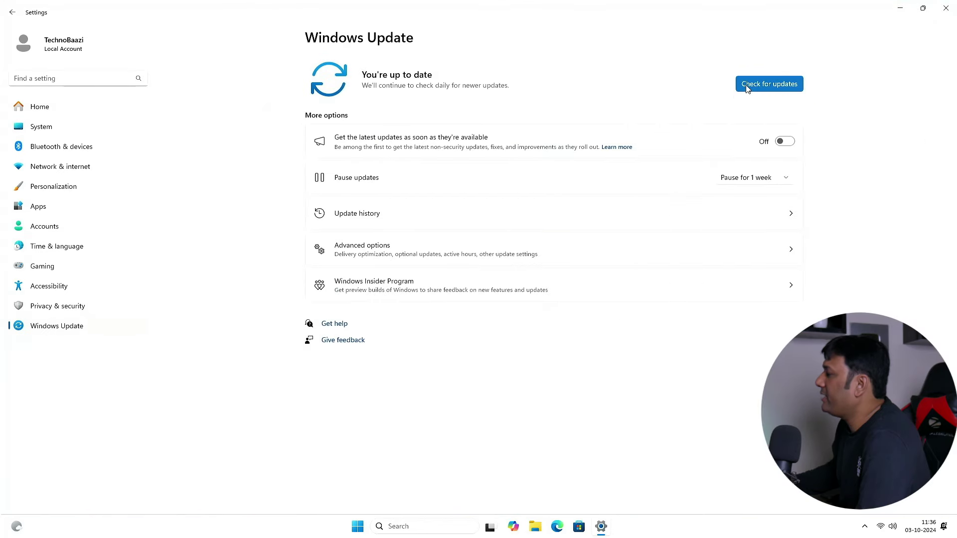
click(757, 86)
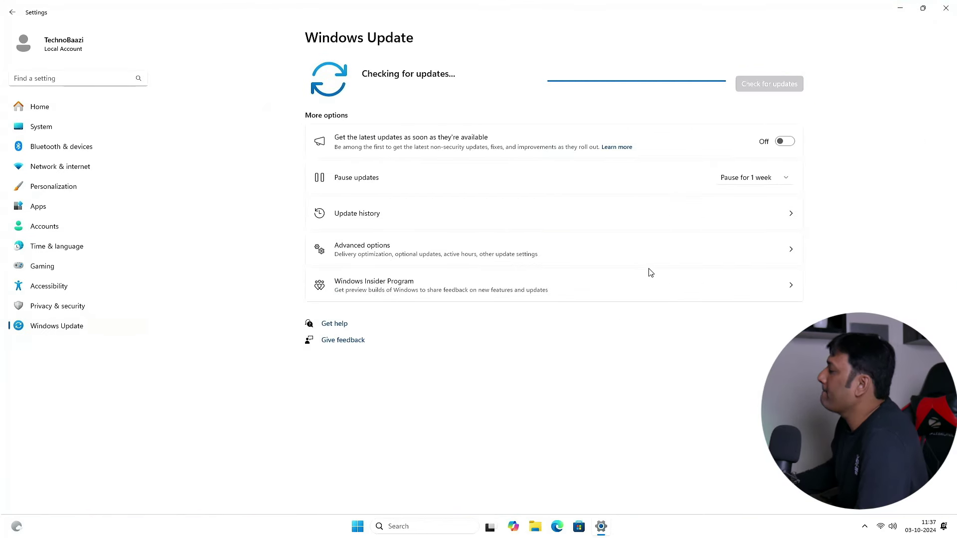